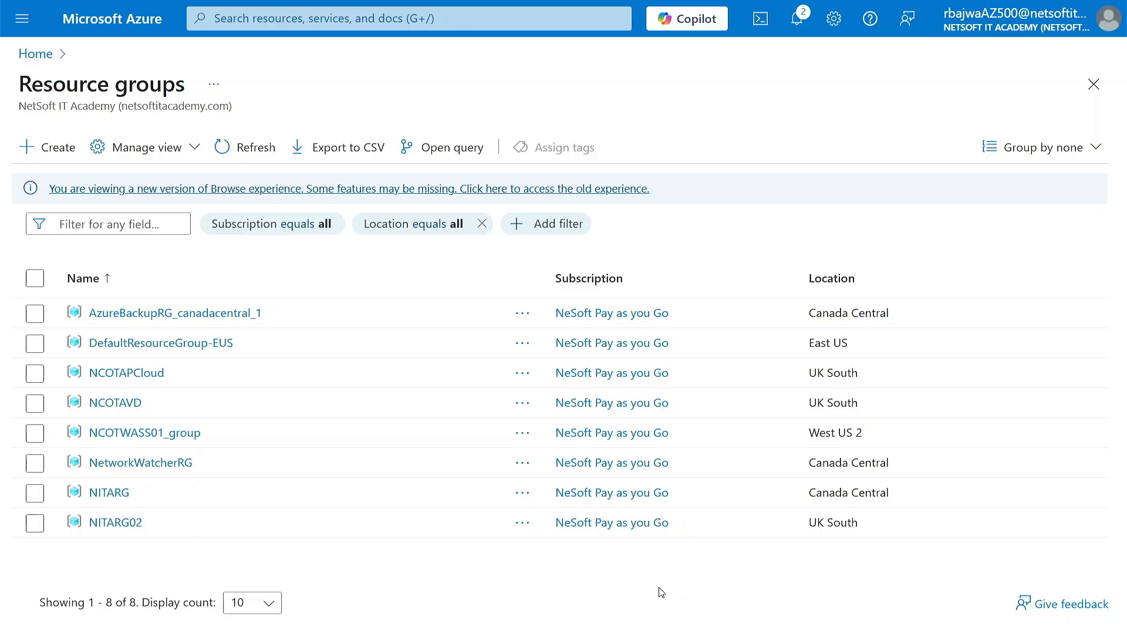
Open the NITARG02 resource group and view the overview of its NITATEST01 virtual machine
left_click(109, 523)
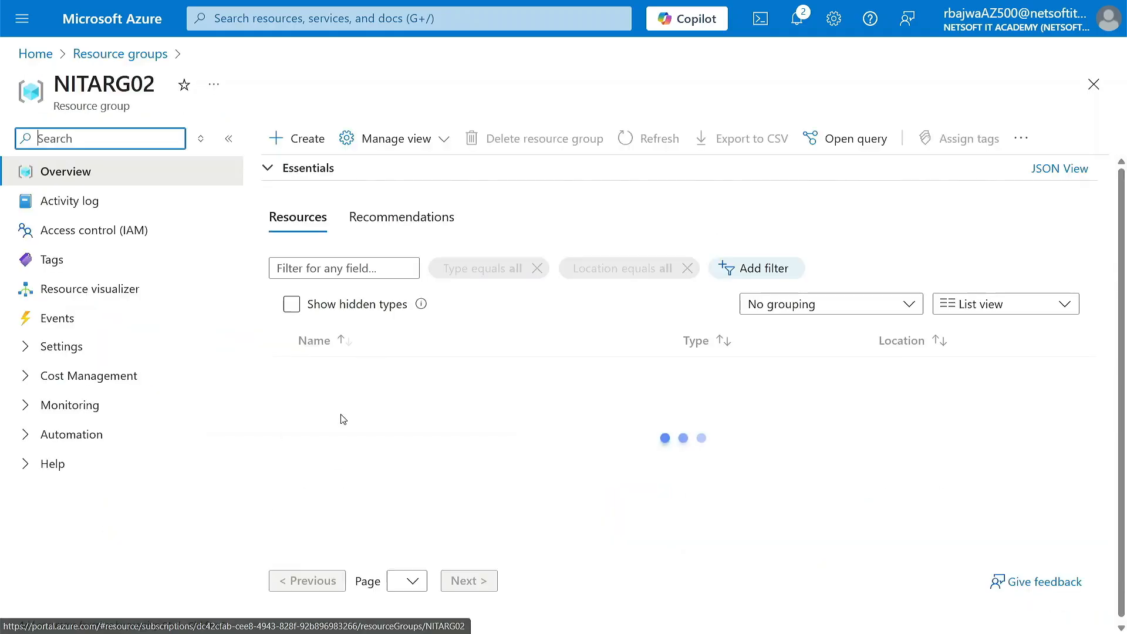
scroll(369, 452, "down", 1)
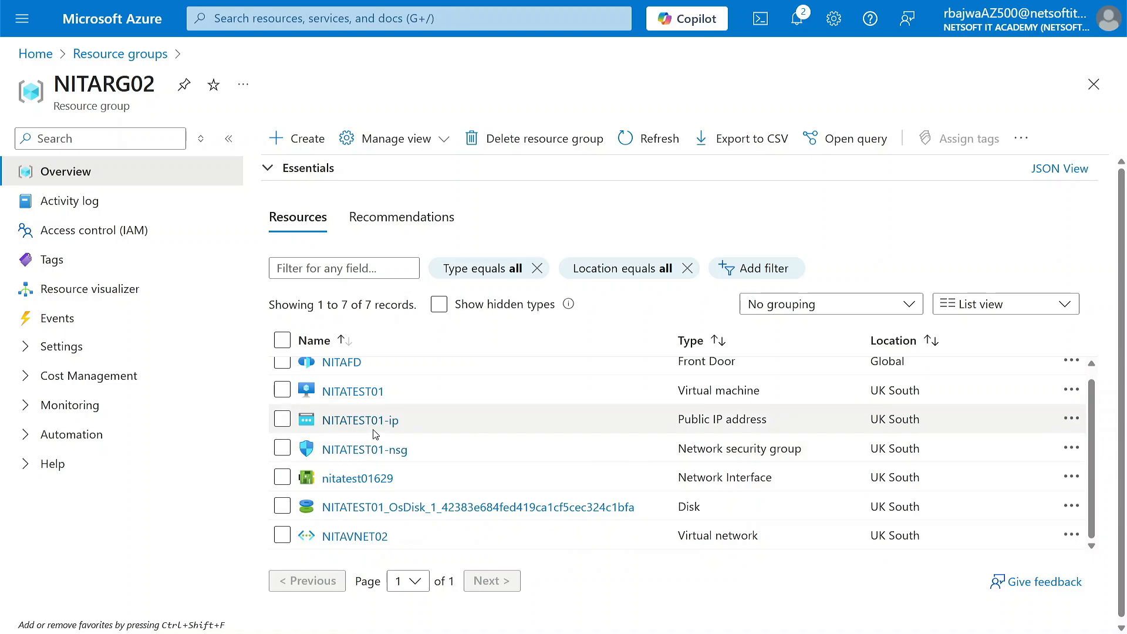
left_click(349, 392)
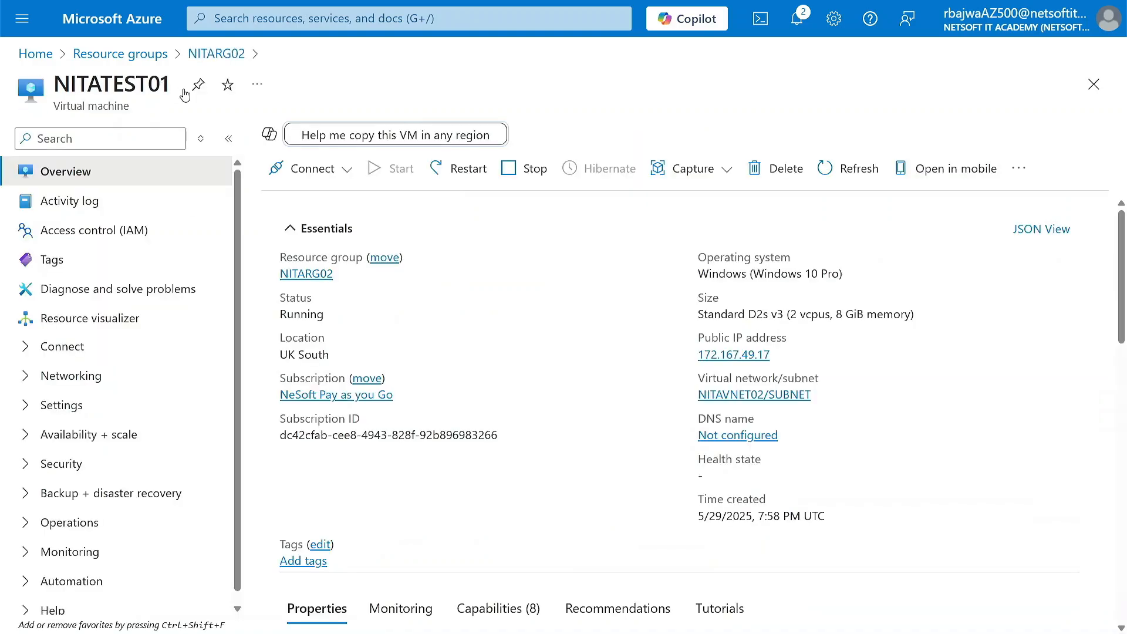
Return to the resource groups list and review the resources in NITARG02
left_click(131, 59)
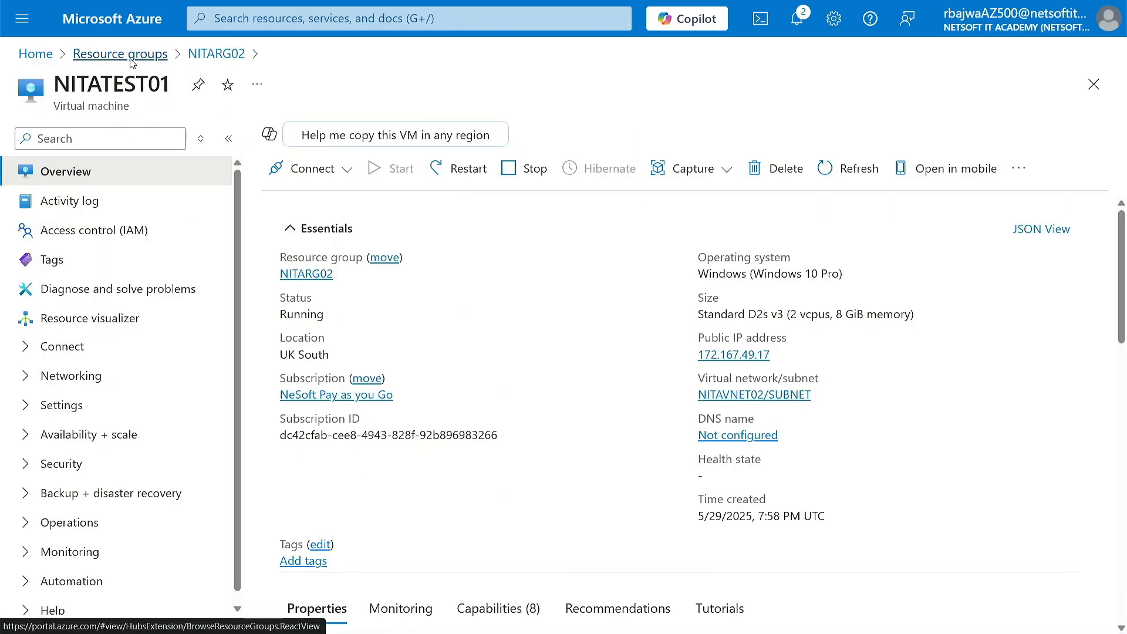
left_click(253, 21)
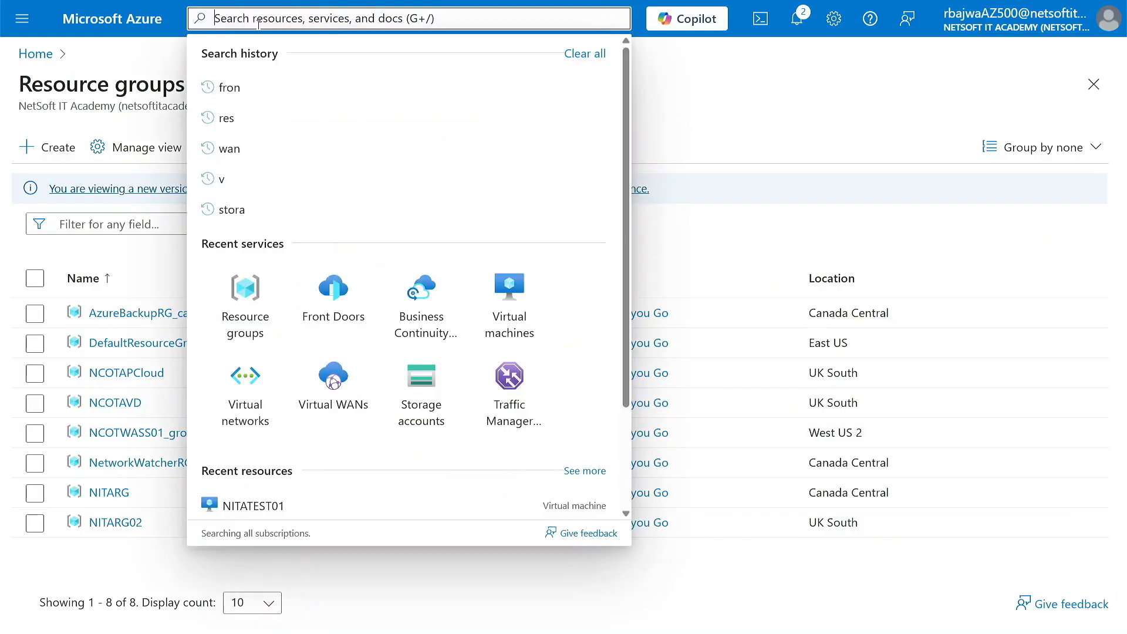
left_click(268, 307)
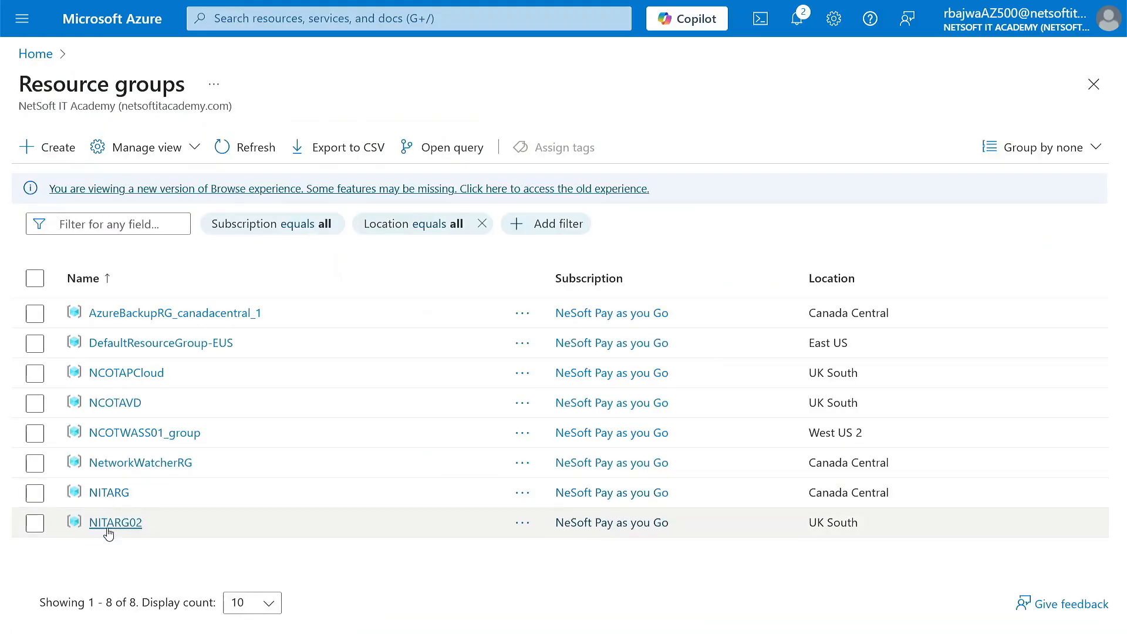
left_click(111, 526)
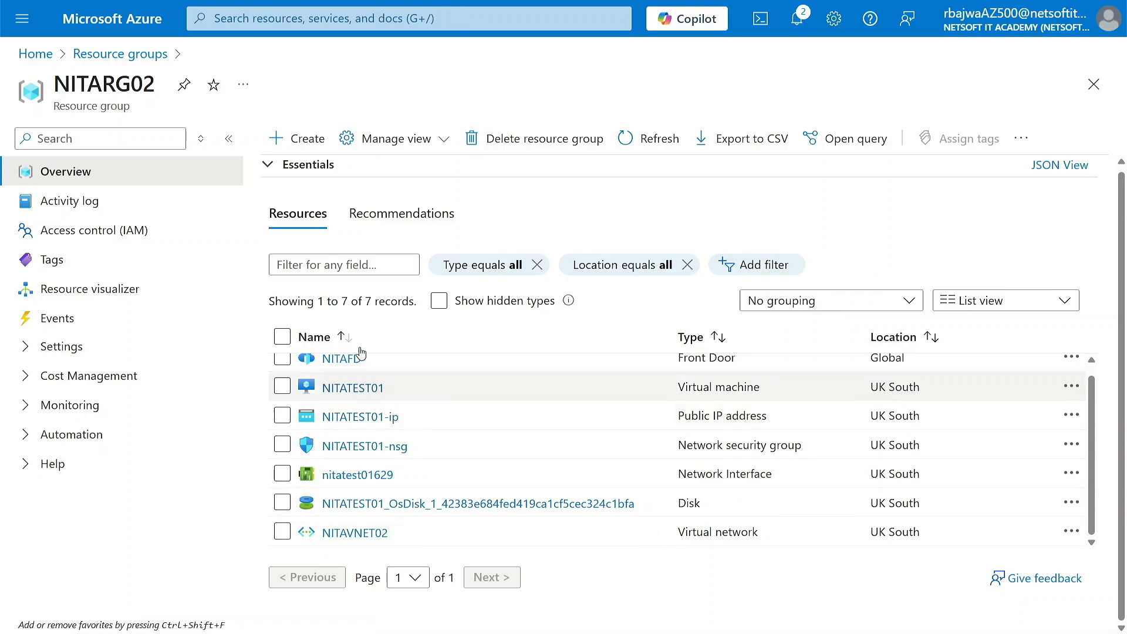
Open the nitarsv01 Recovery Services vault from the Business Continuity Center's vaults
left_click(125, 23)
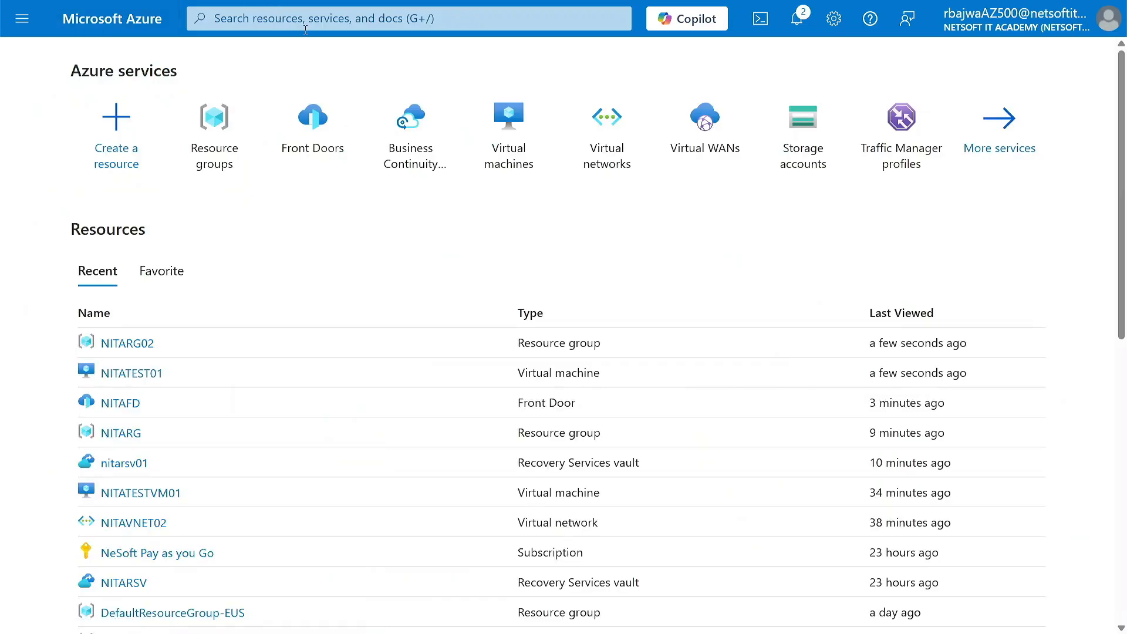
left_click(419, 131)
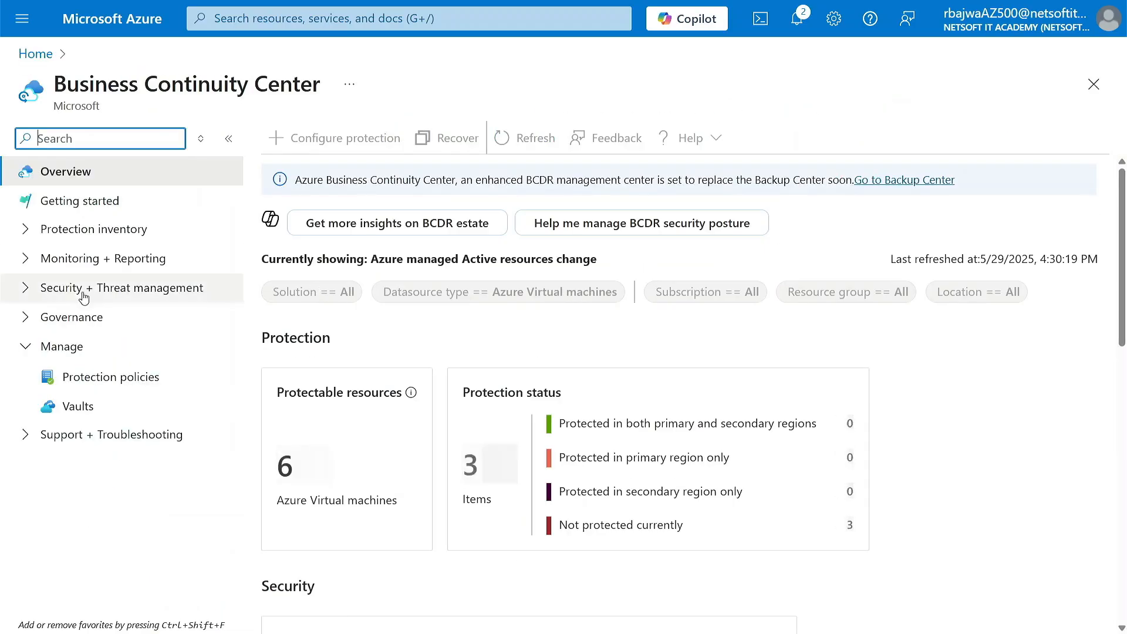
left_click(82, 415)
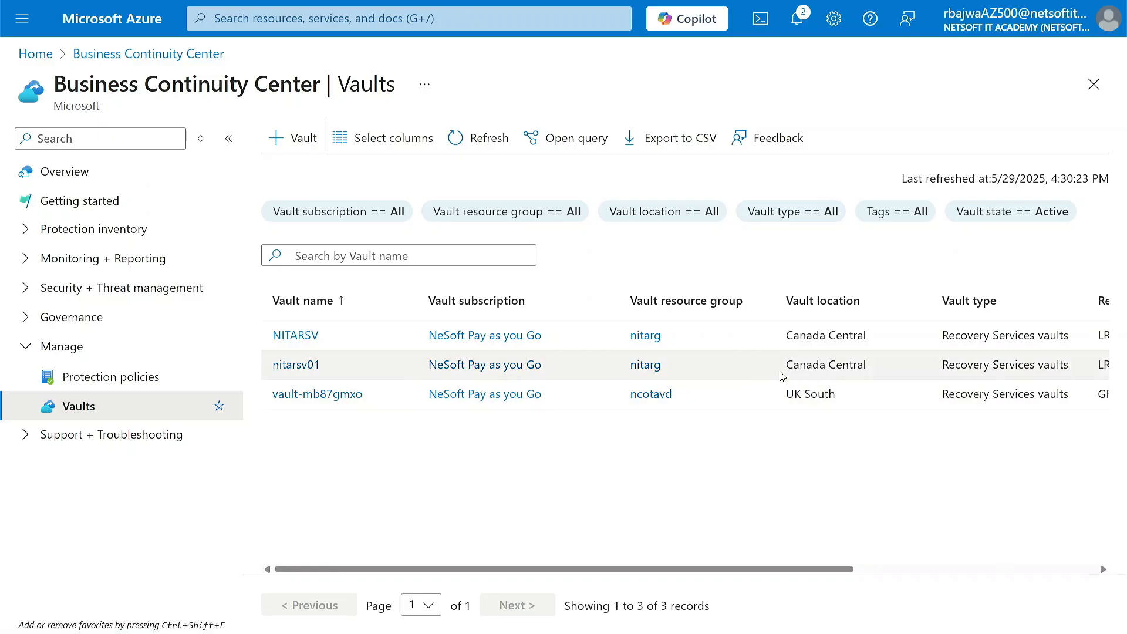
left_click(311, 366)
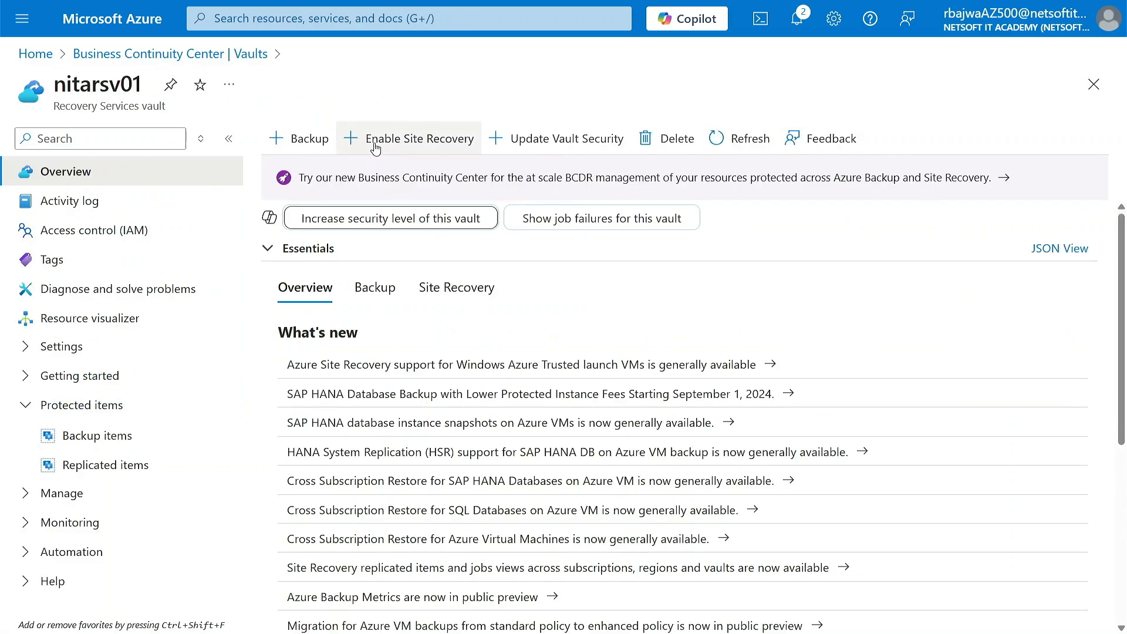
Start enabling Site Recovery replication for Azure virtual machines in the nitarsv01 vault
left_click(437, 147)
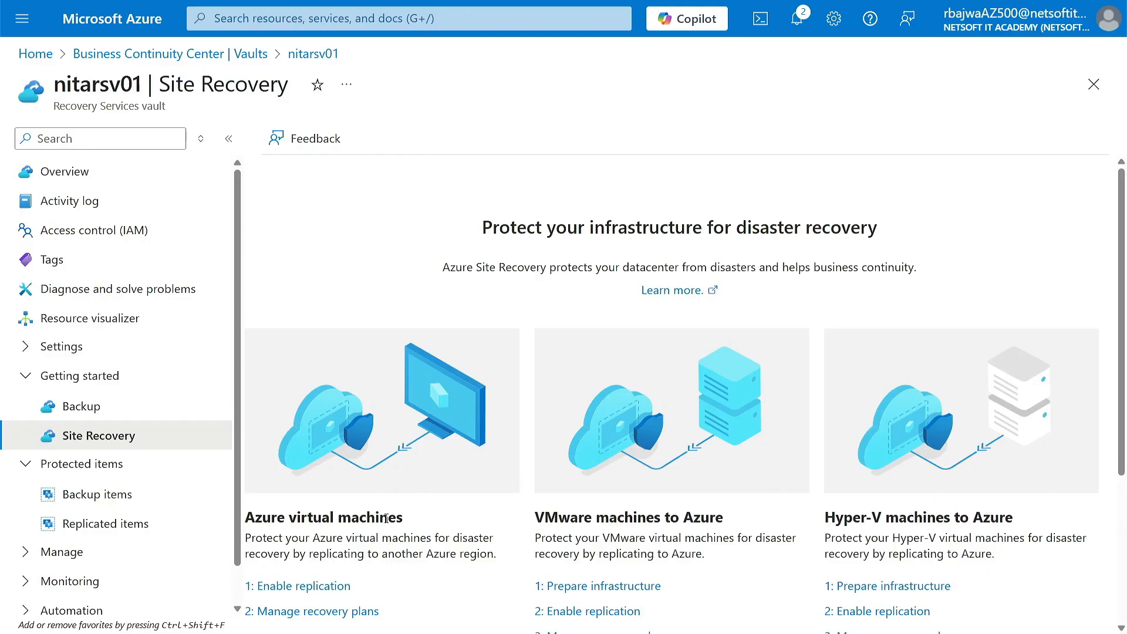
scroll(386, 518, "down", 4)
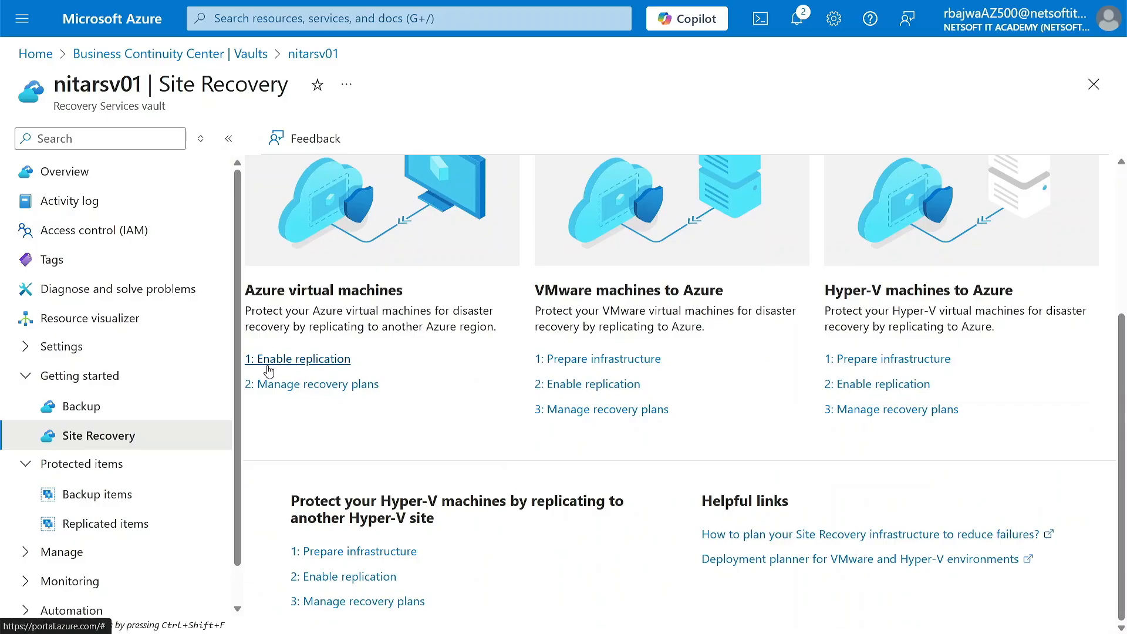
left_click(322, 368)
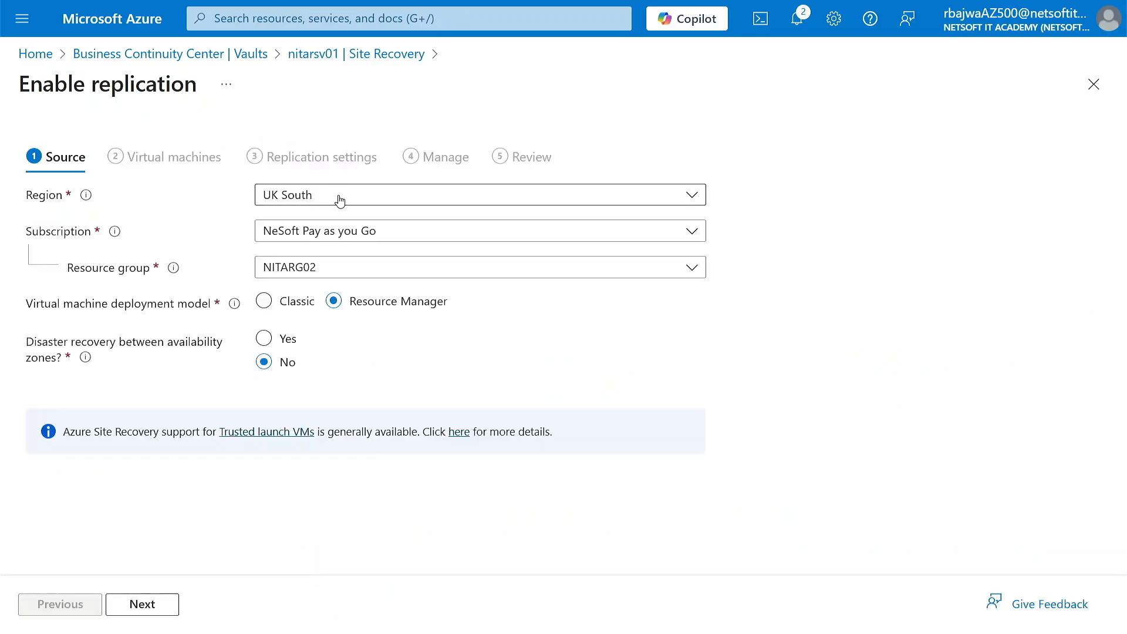
Try Canada Central as the source region for the replication
left_click(339, 201)
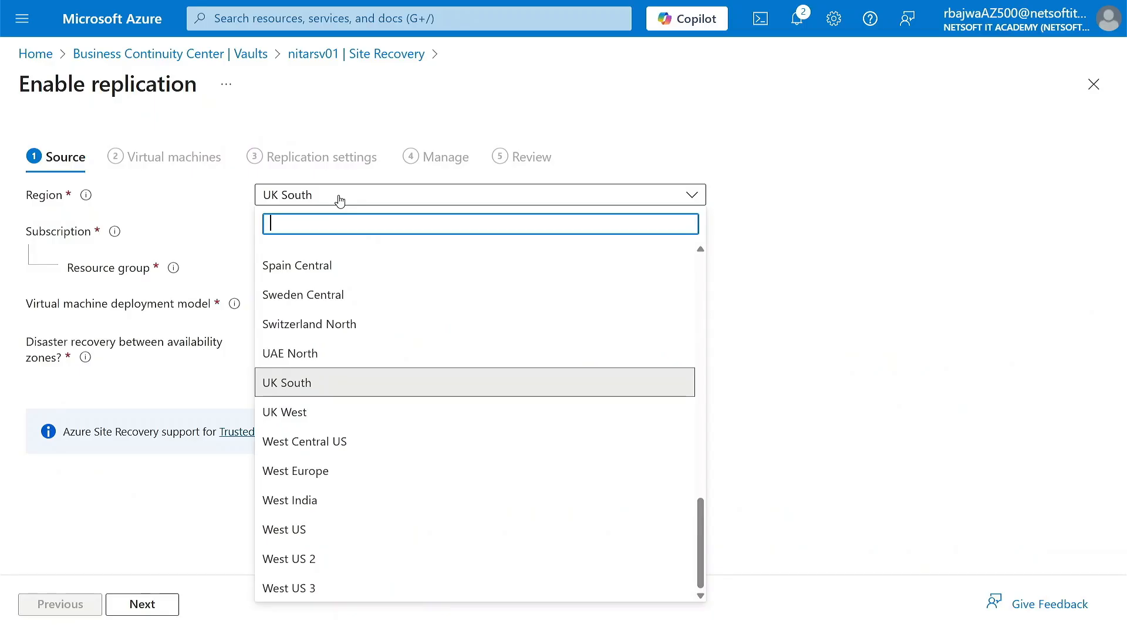
type("ca")
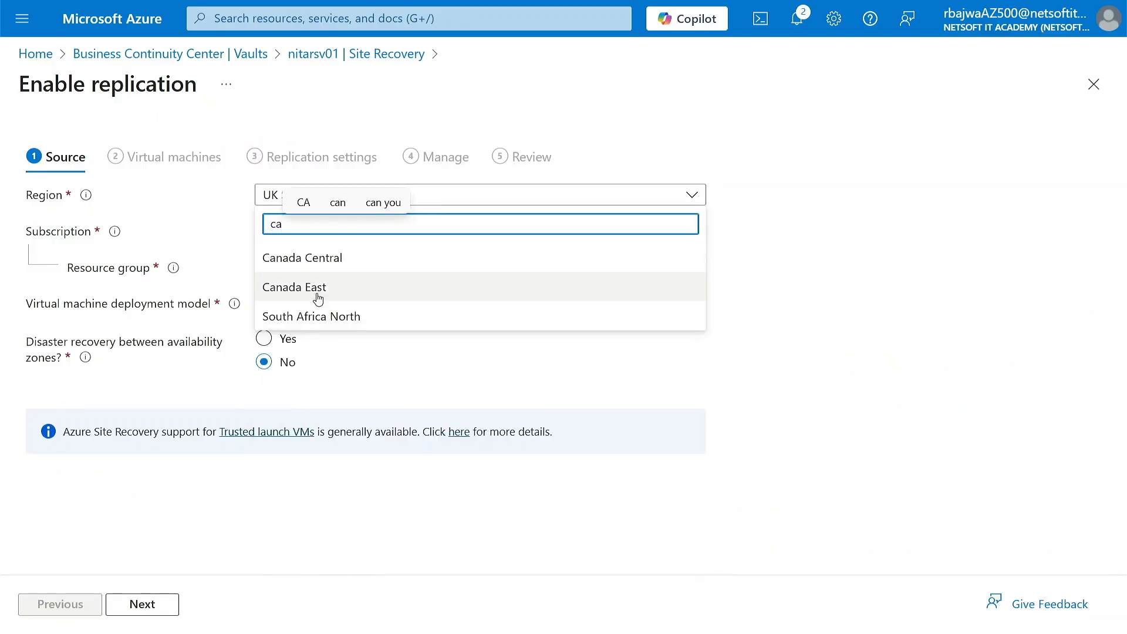
left_click(324, 263)
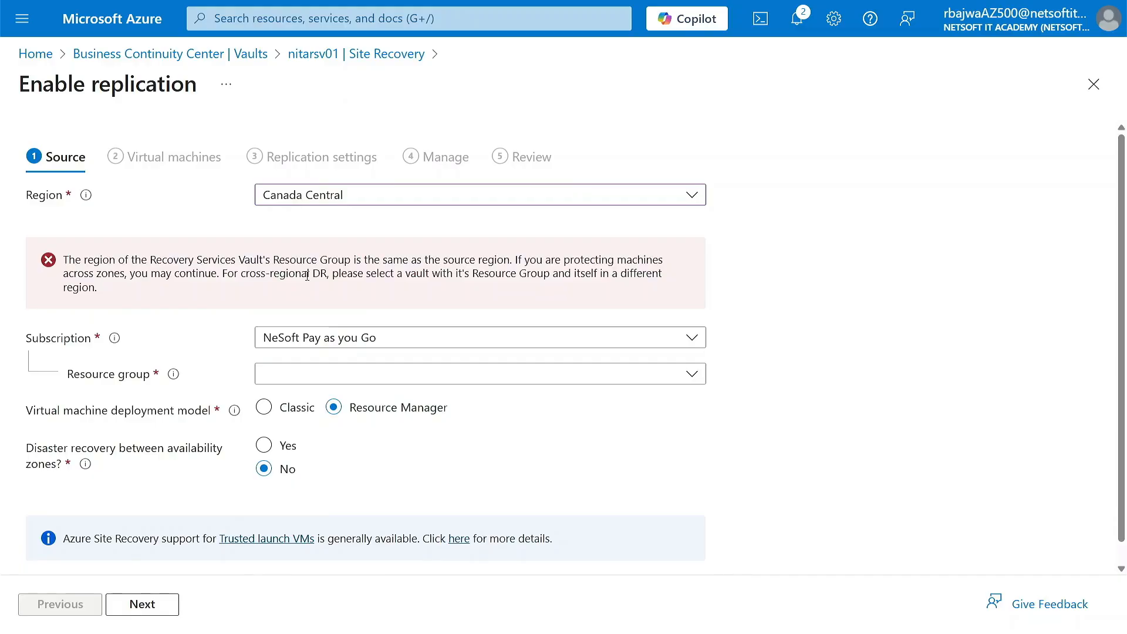
Set the source region to UK South and the source resource group to NITARG02, and continue to virtual machine selection
left_click(349, 202)
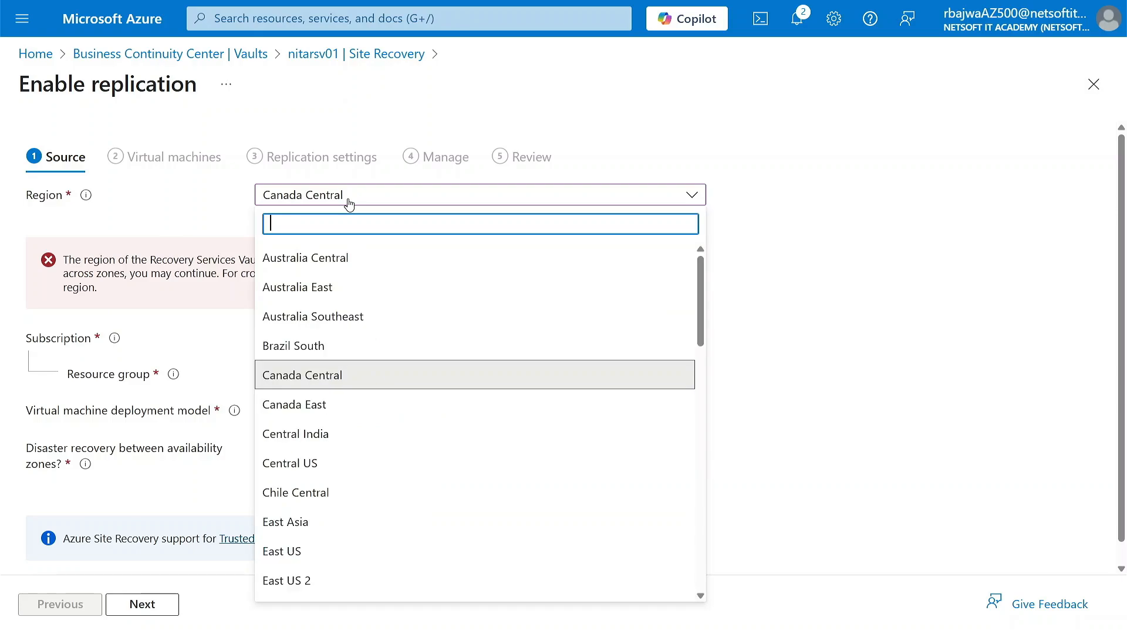
type("uk")
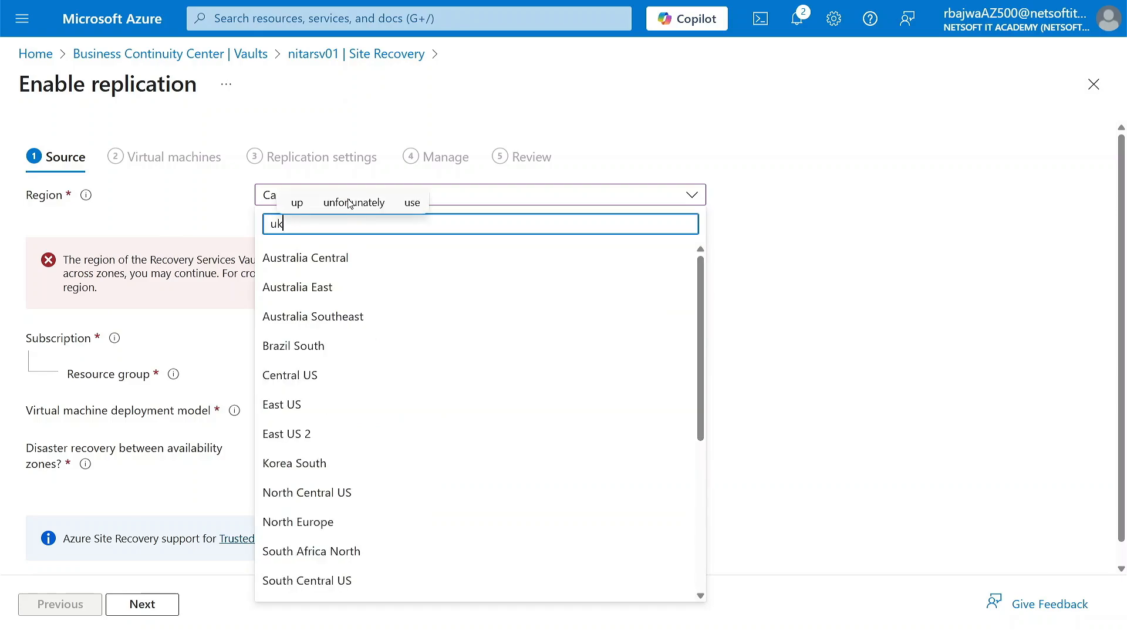
left_click(304, 258)
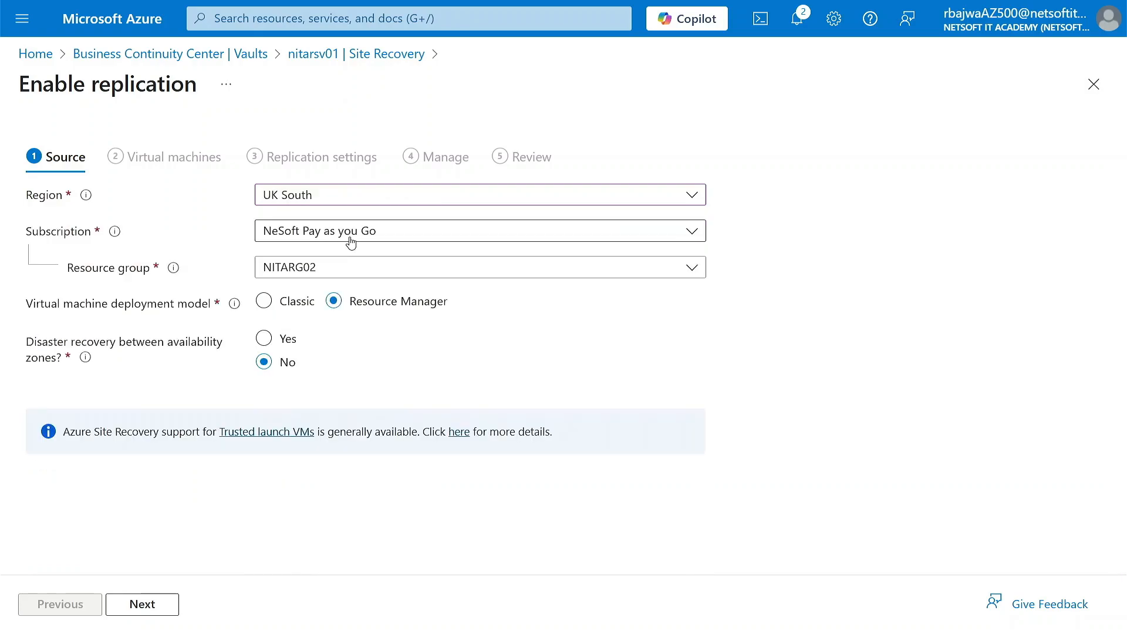
left_click(353, 268)
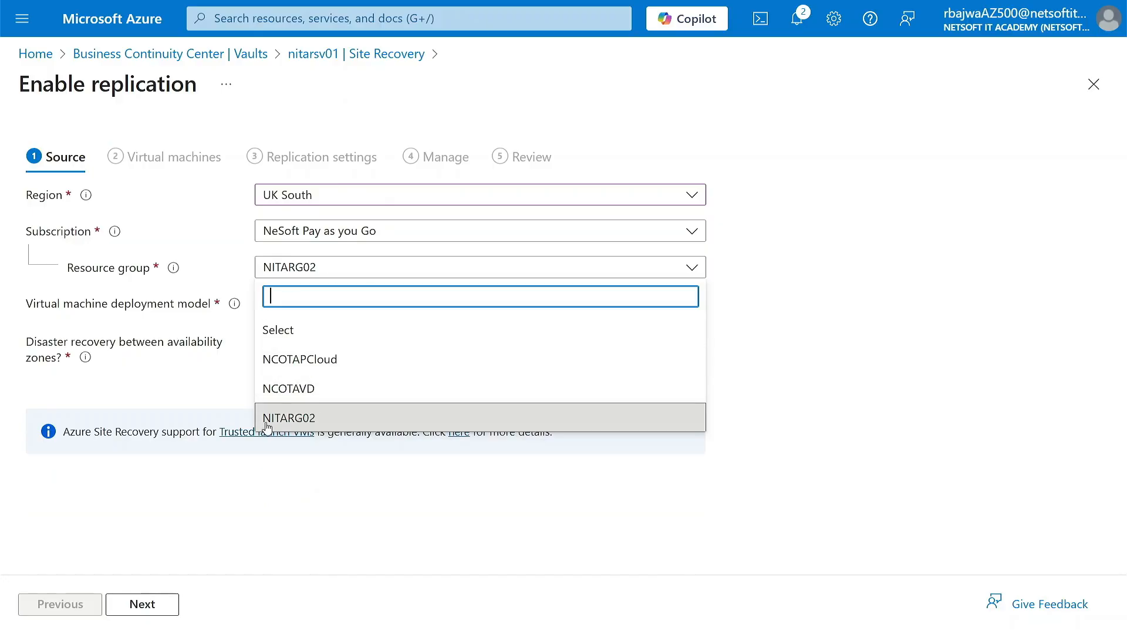
left_click(304, 420)
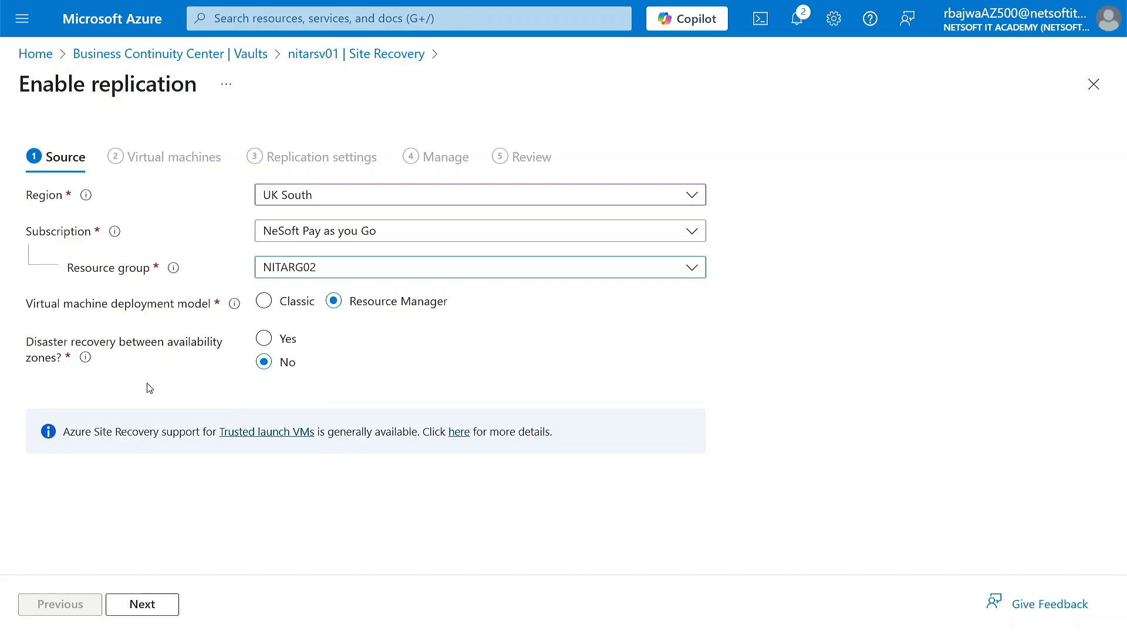
left_click(143, 604)
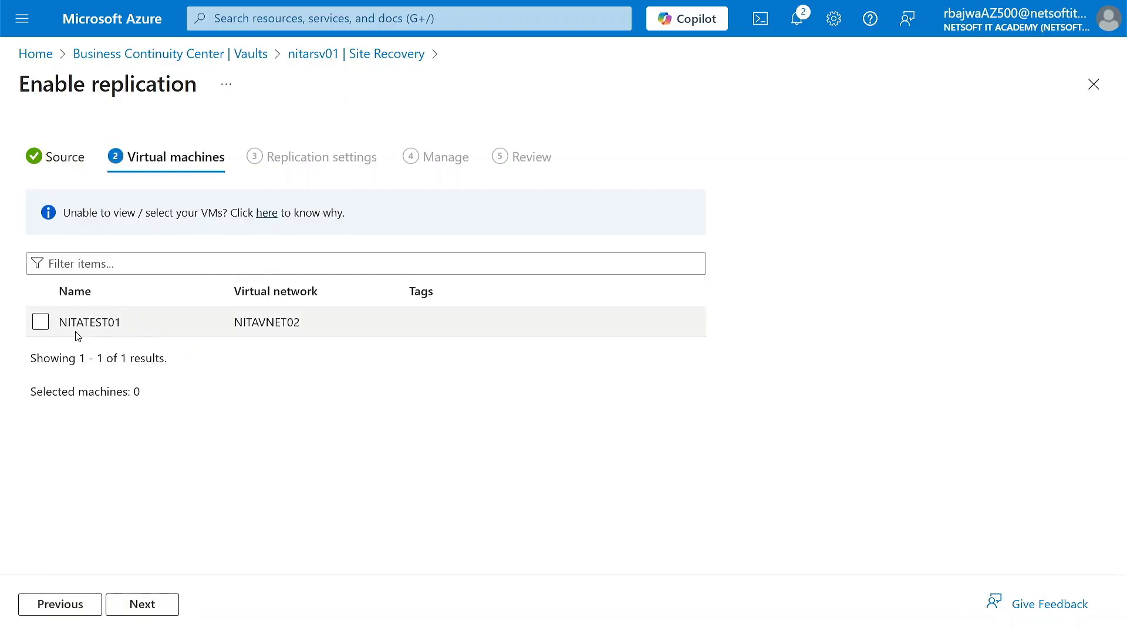
Select the NITATEST01 virtual machine for replication and continue to the replication settings
left_click(40, 322)
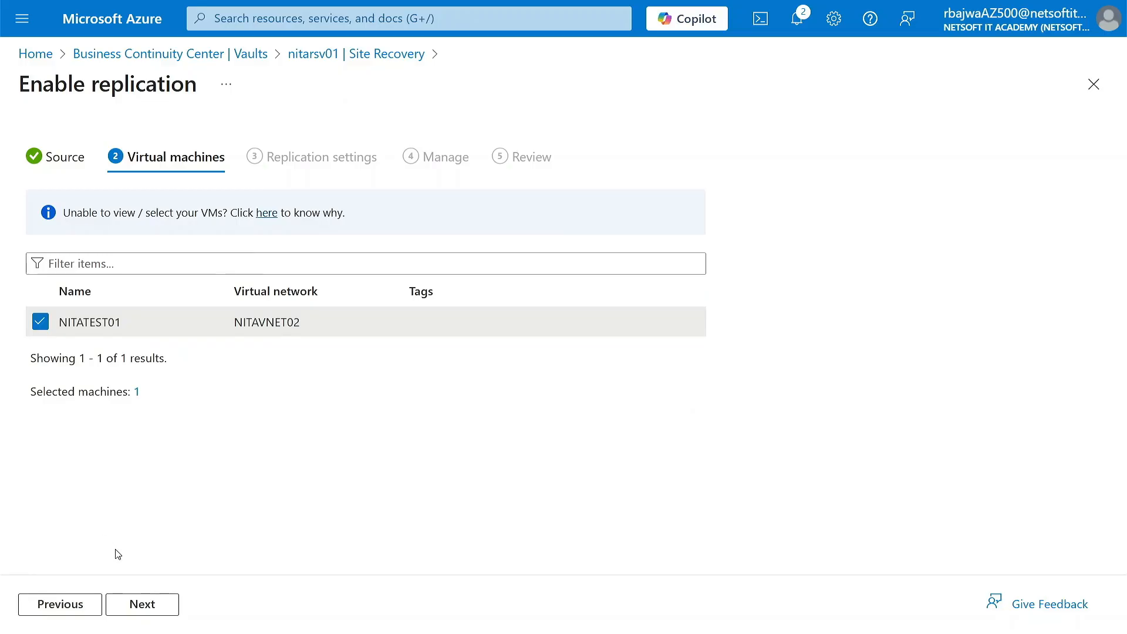
left_click(142, 608)
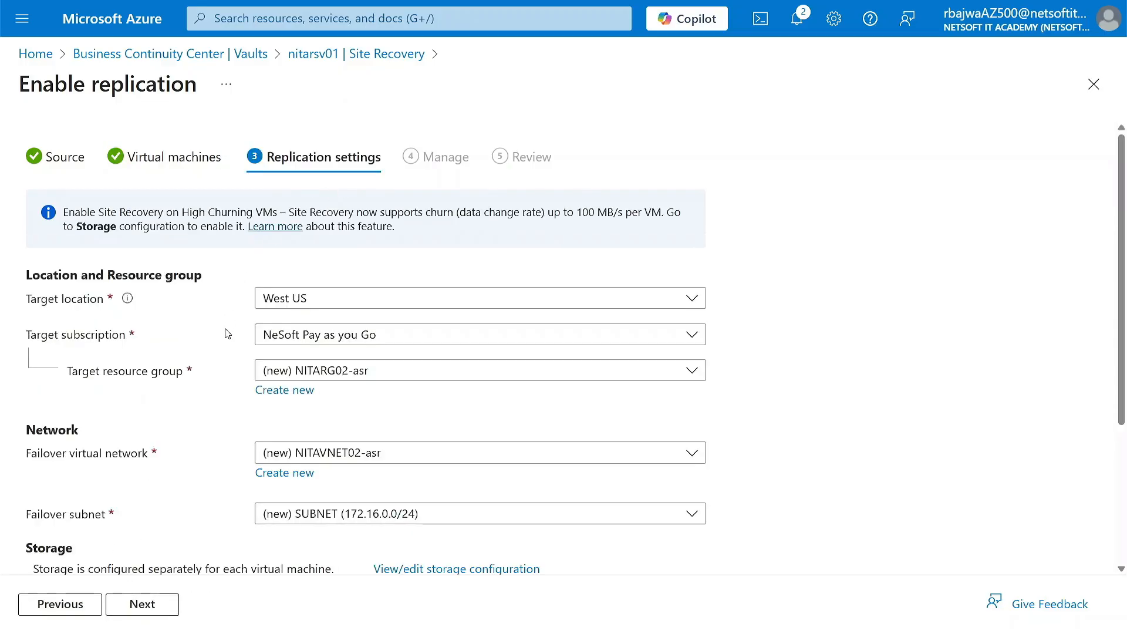
Set the replication target location to Canada Central and the target resource group to NITARG
scroll(221, 363, "down", 1)
scroll(311, 218, "up", 1)
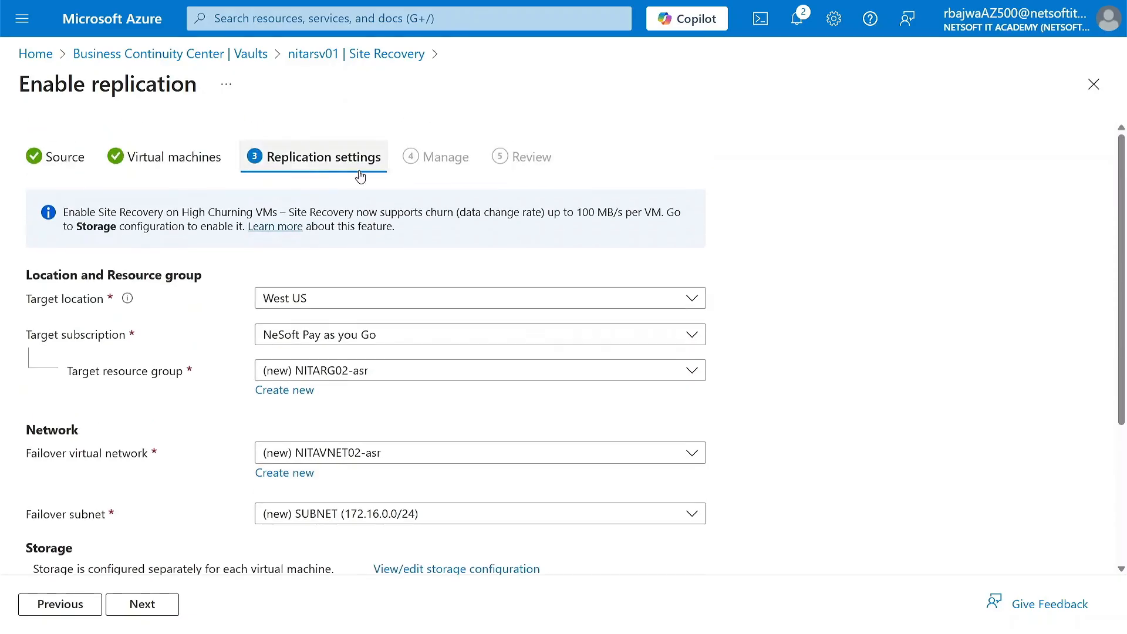
scroll(257, 304, "down", 1)
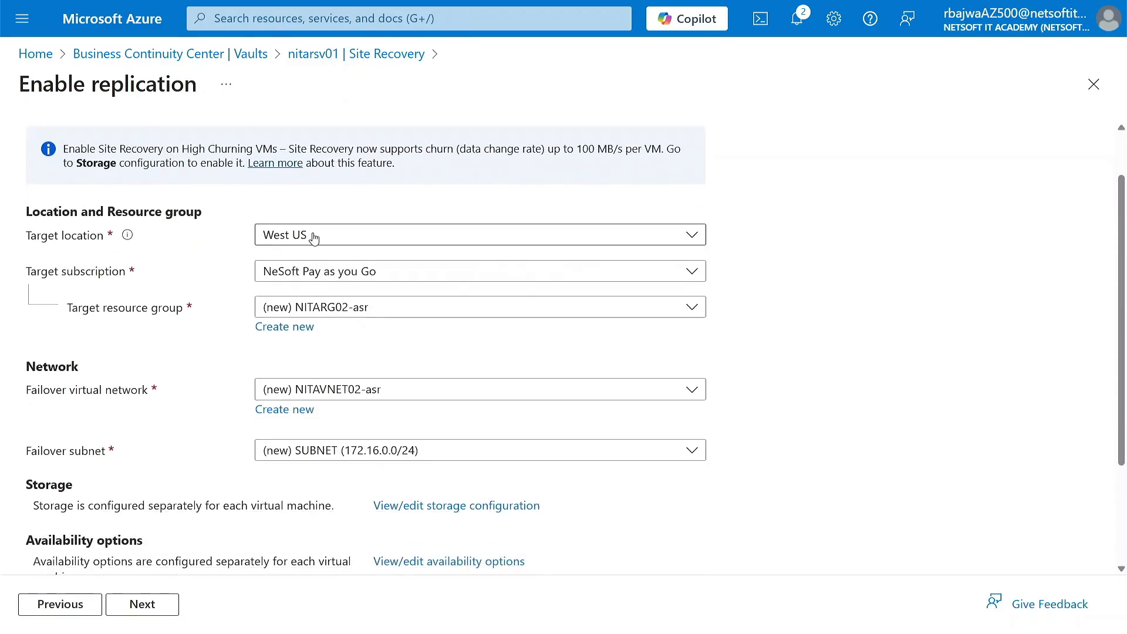
left_click(314, 237)
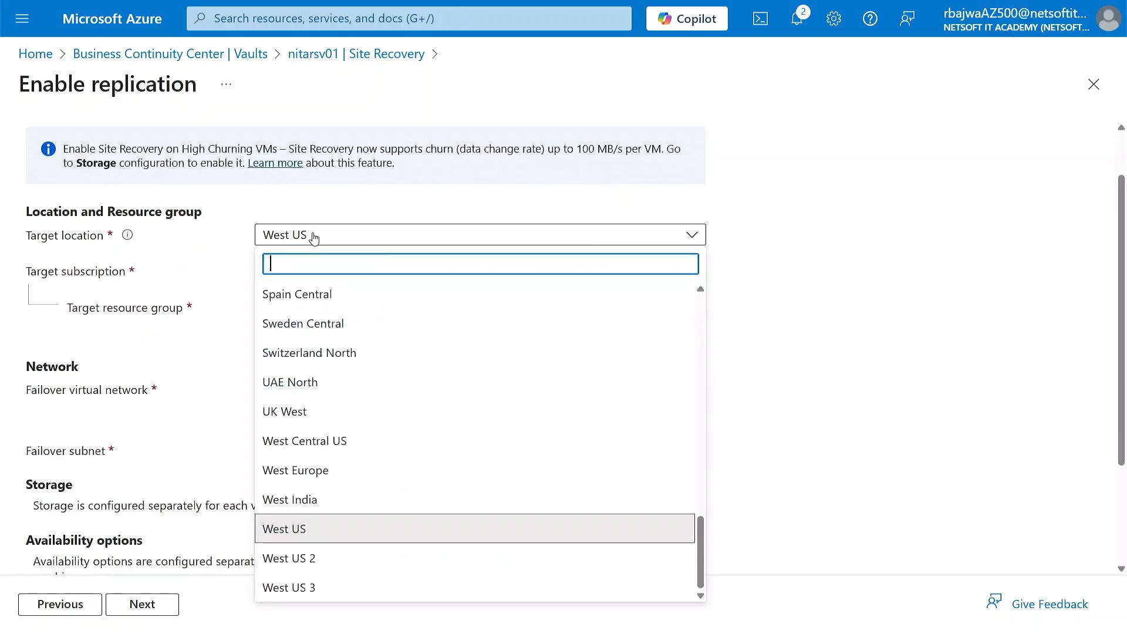
type("ca")
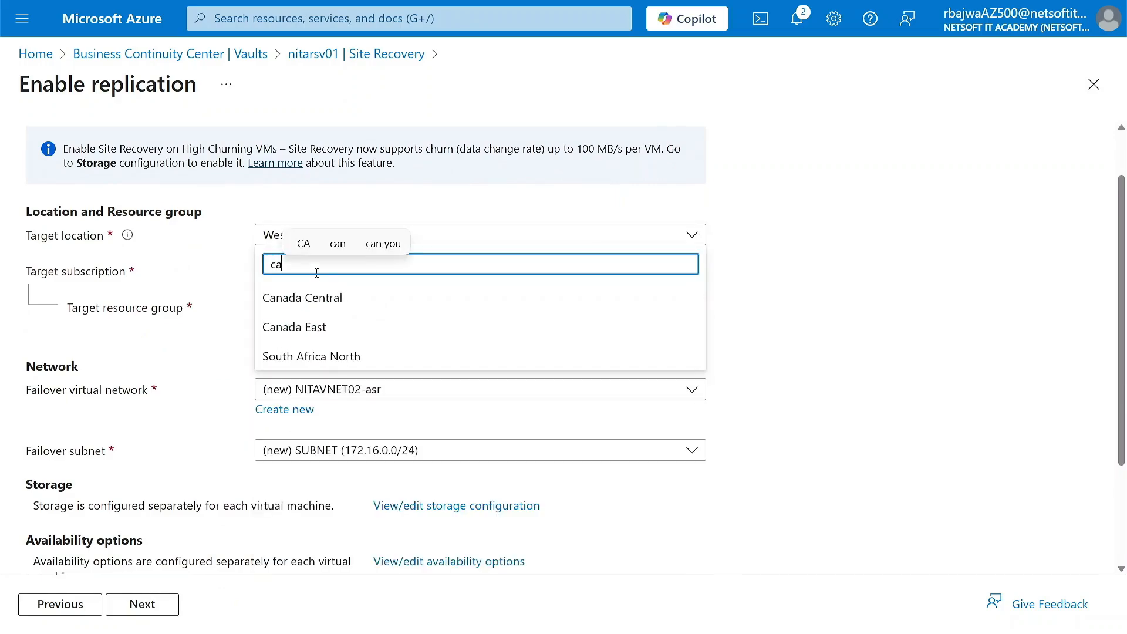
left_click(326, 294)
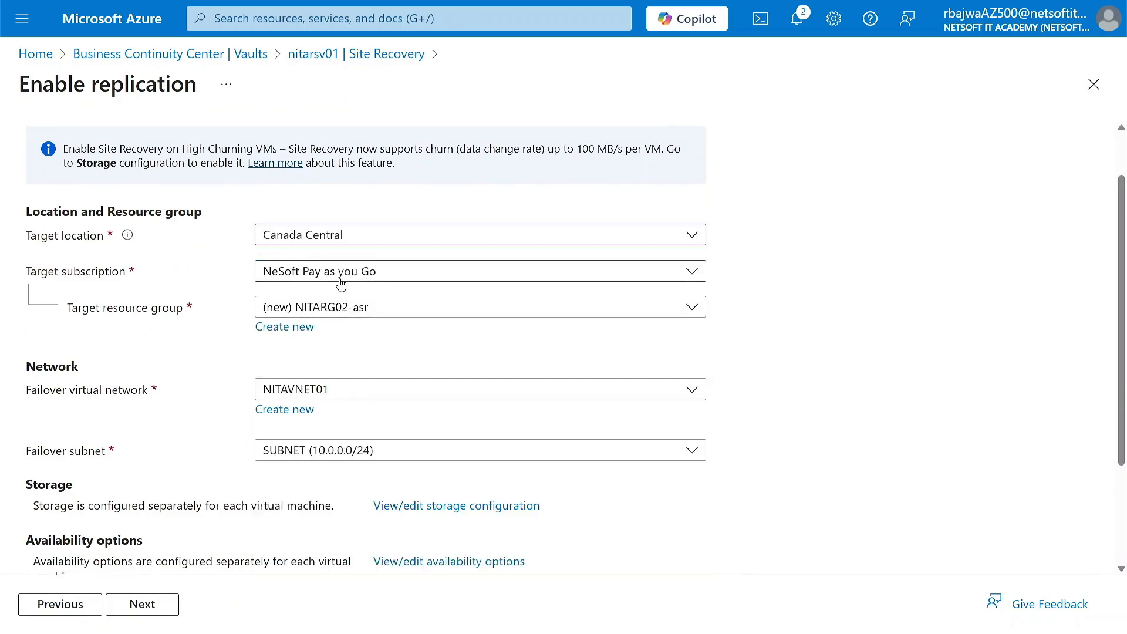
left_click(352, 308)
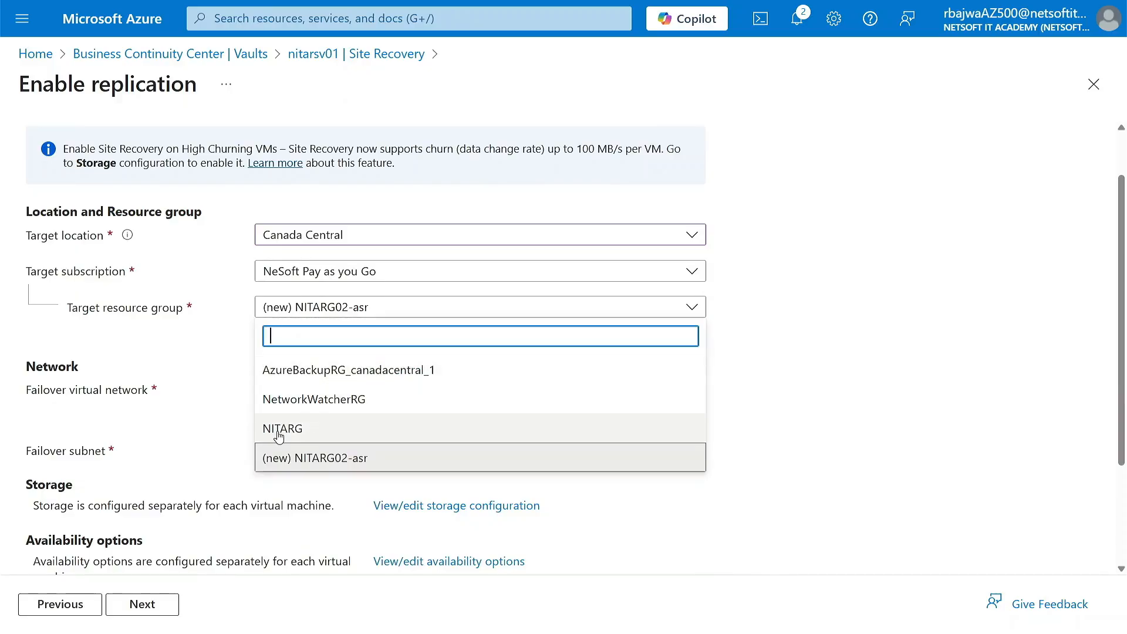
left_click(297, 435)
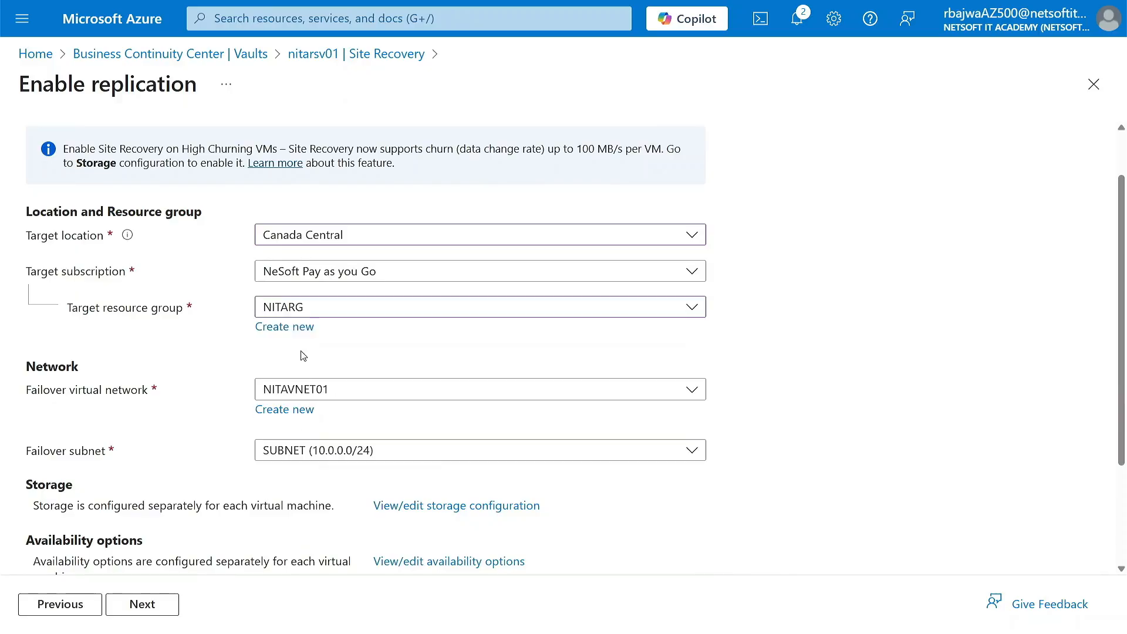
Set the failover virtual network to NITAVNET01 and the failover subnet to SUBNET (10.0.0.0/24), and continue to the Manage stage
left_click(331, 395)
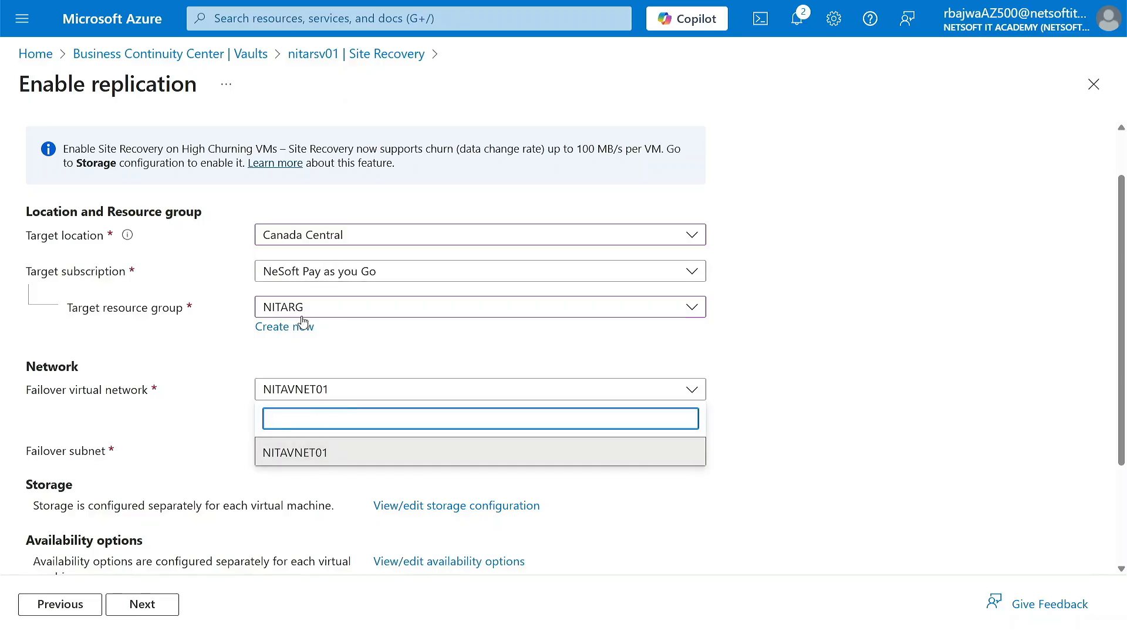
left_click(311, 455)
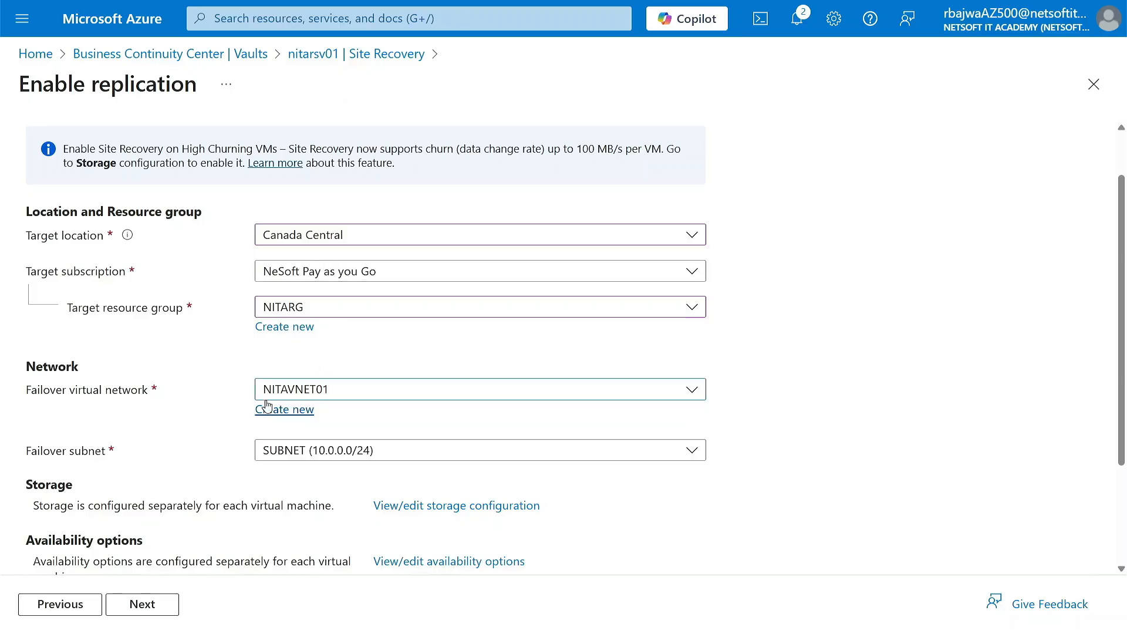
left_click(332, 450)
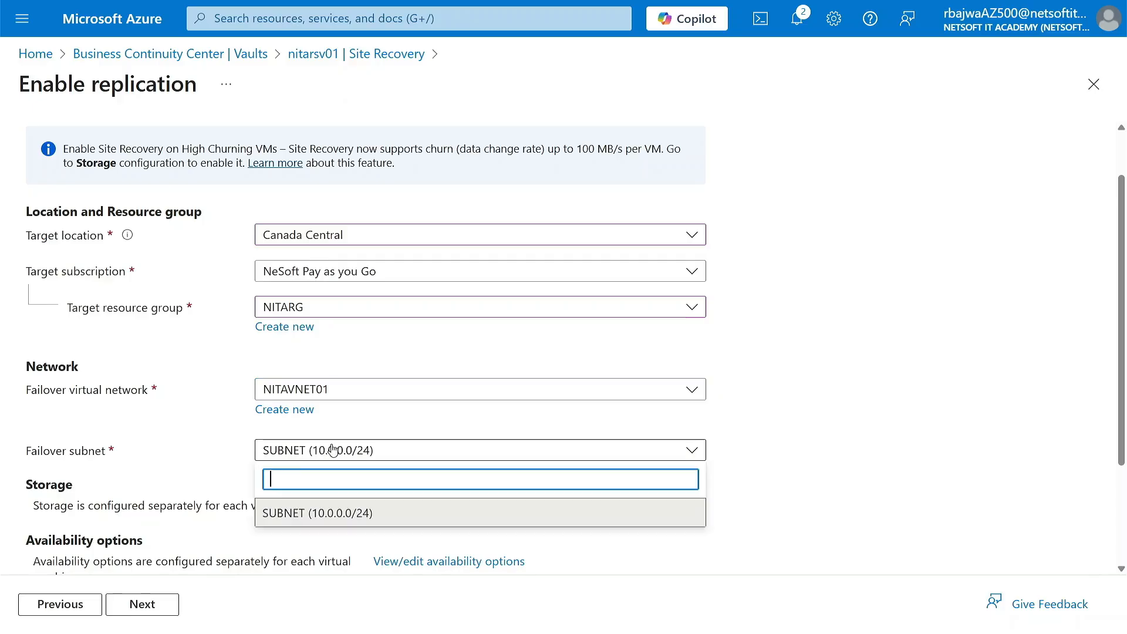
left_click(308, 513)
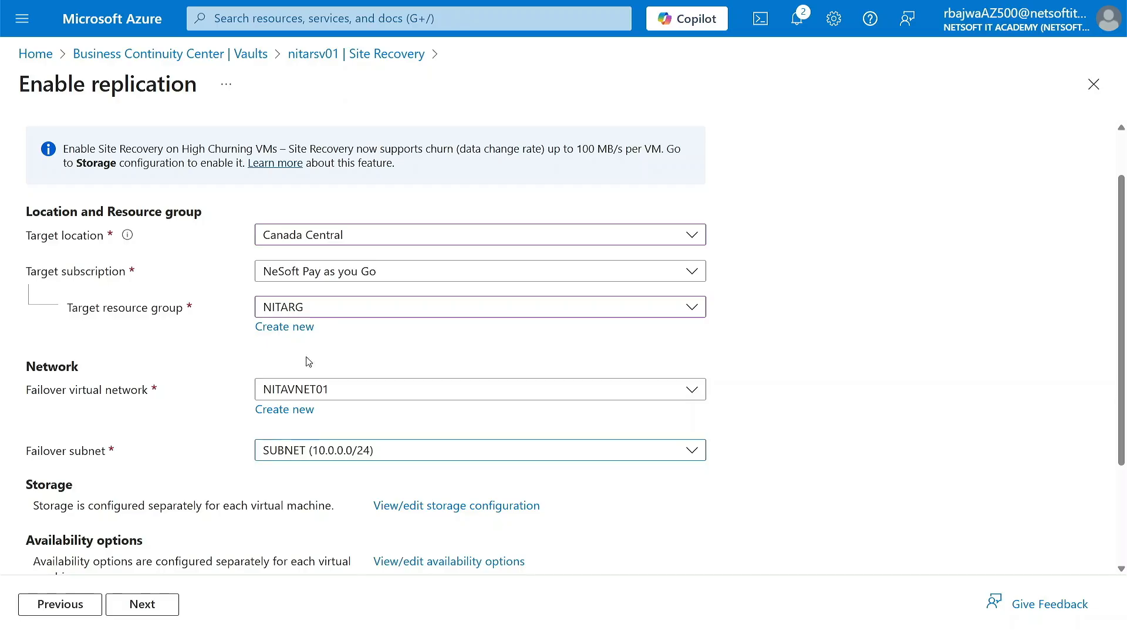
scroll(198, 427, "down", 3)
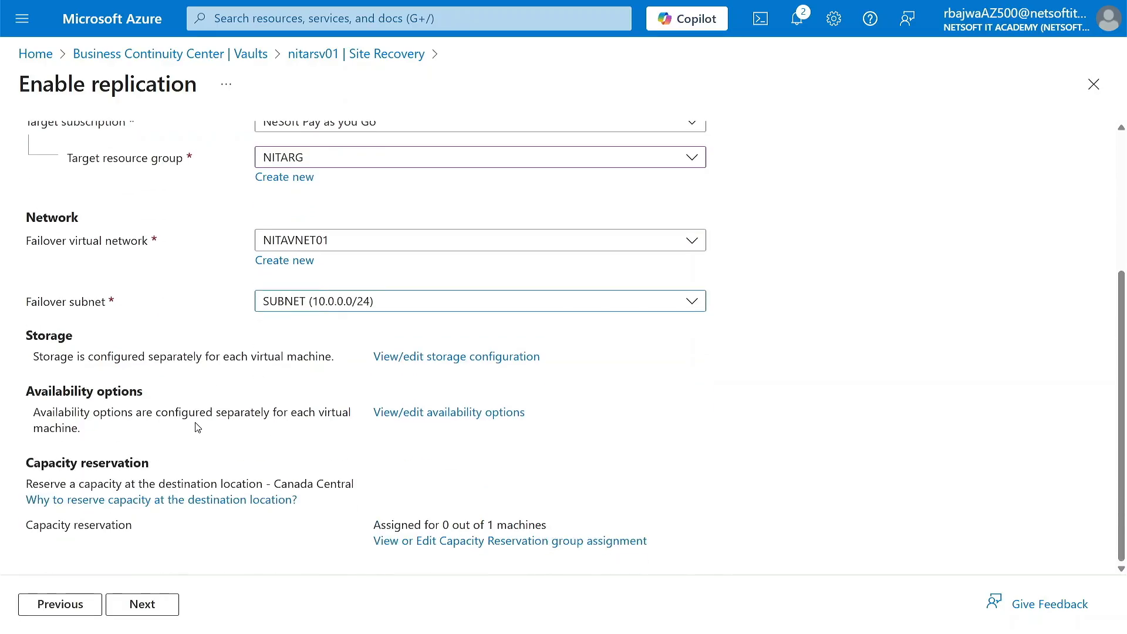
left_click(143, 603)
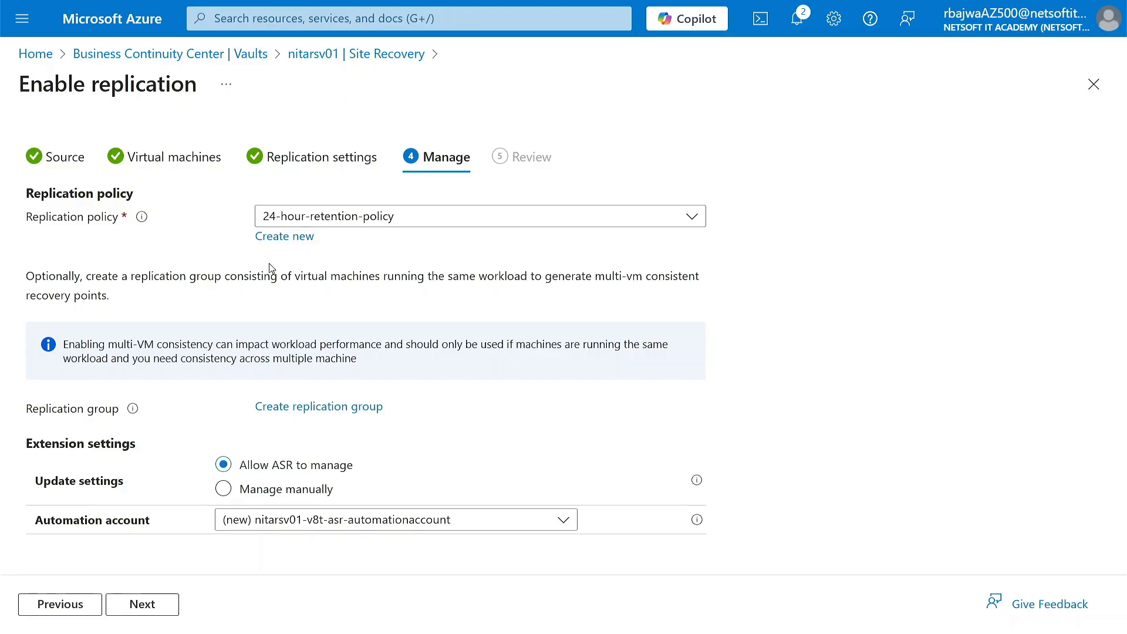
Set the extension updates to be managed manually, continue to the review, and enable the replication
left_click(223, 490)
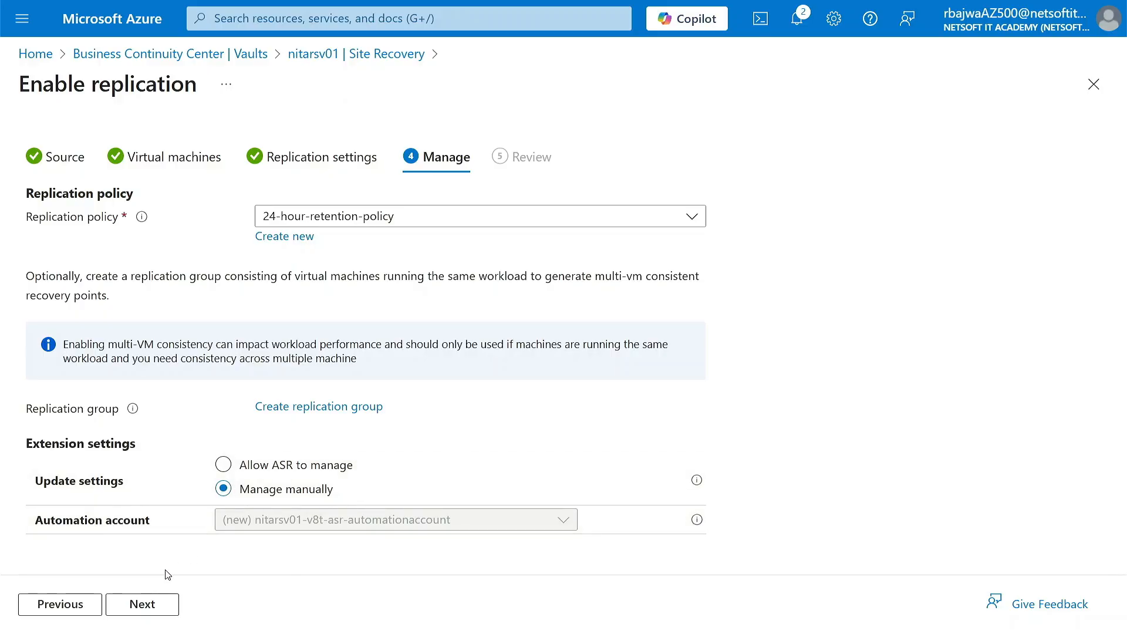
left_click(137, 603)
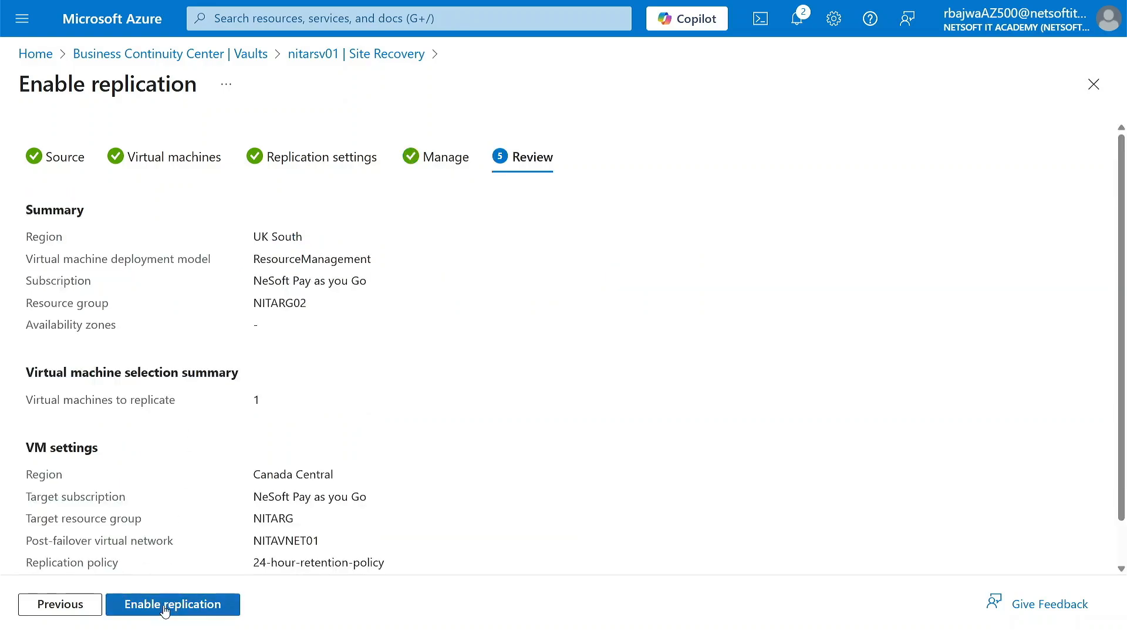
left_click(161, 605)
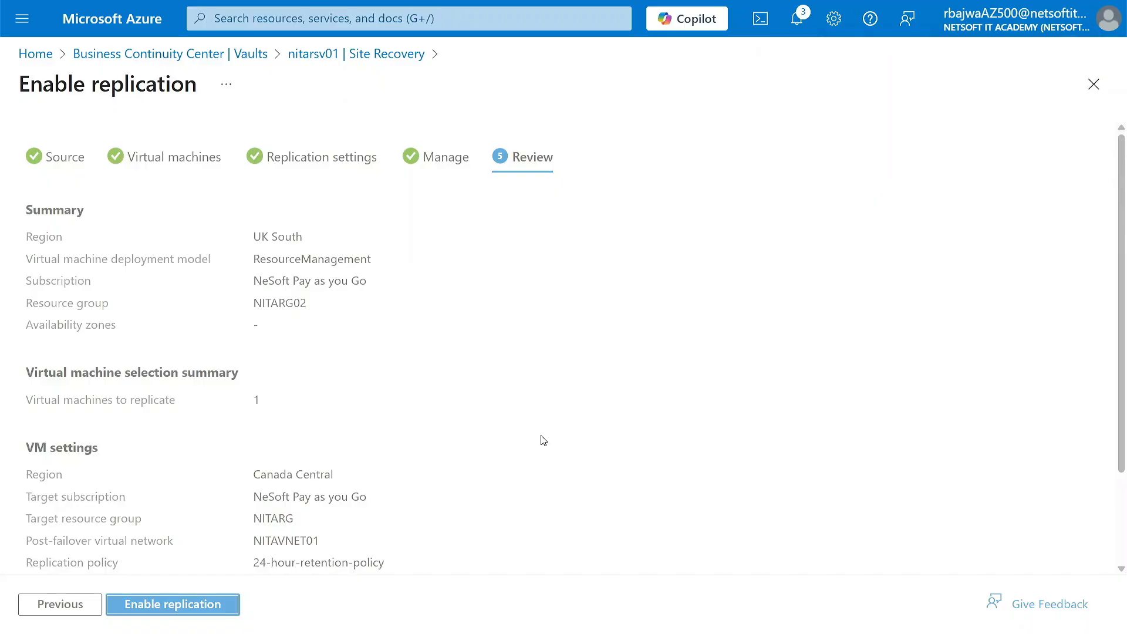
Follow the replication's progress through its notification, keeping the pending edits, and check the vault's Site Recovery jobs
left_click(796, 18)
left_click(920, 164)
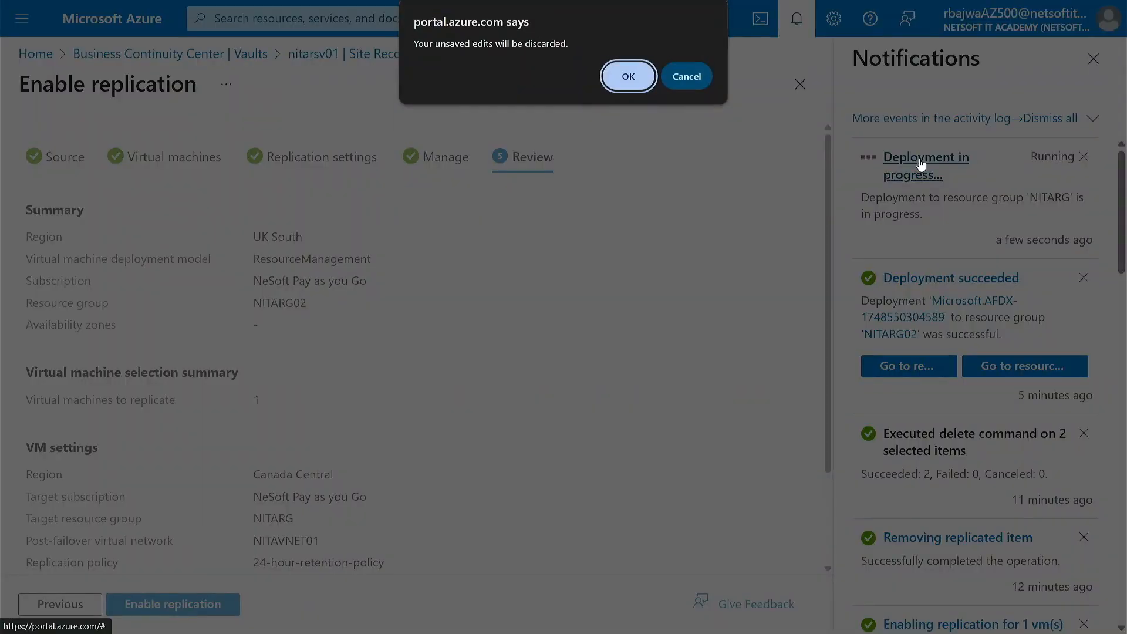
left_click(688, 77)
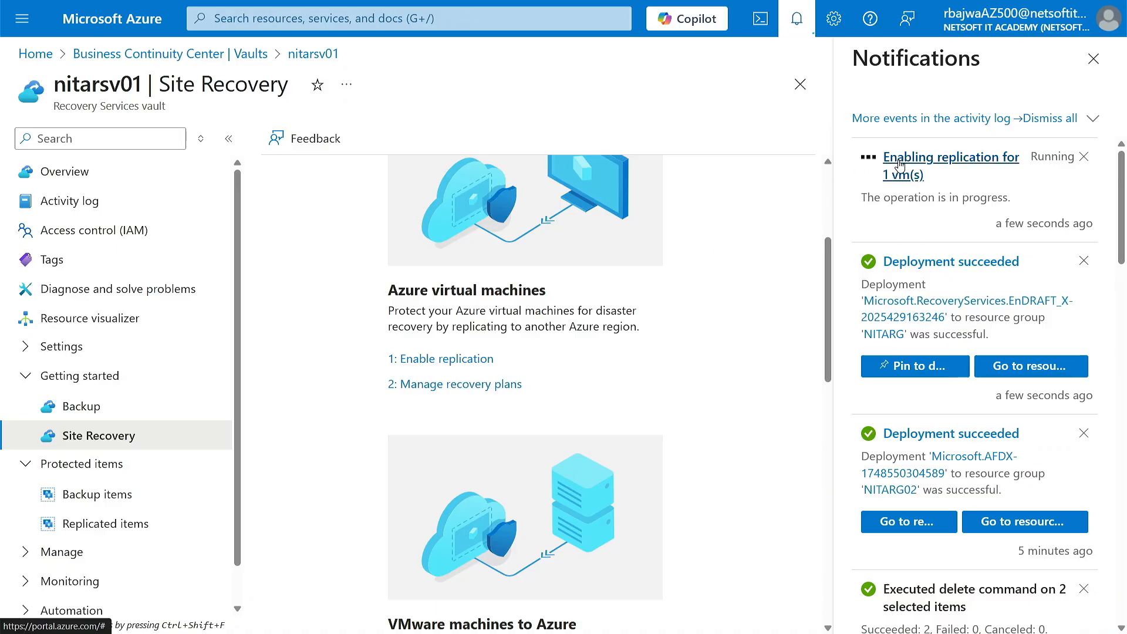
left_click(920, 173)
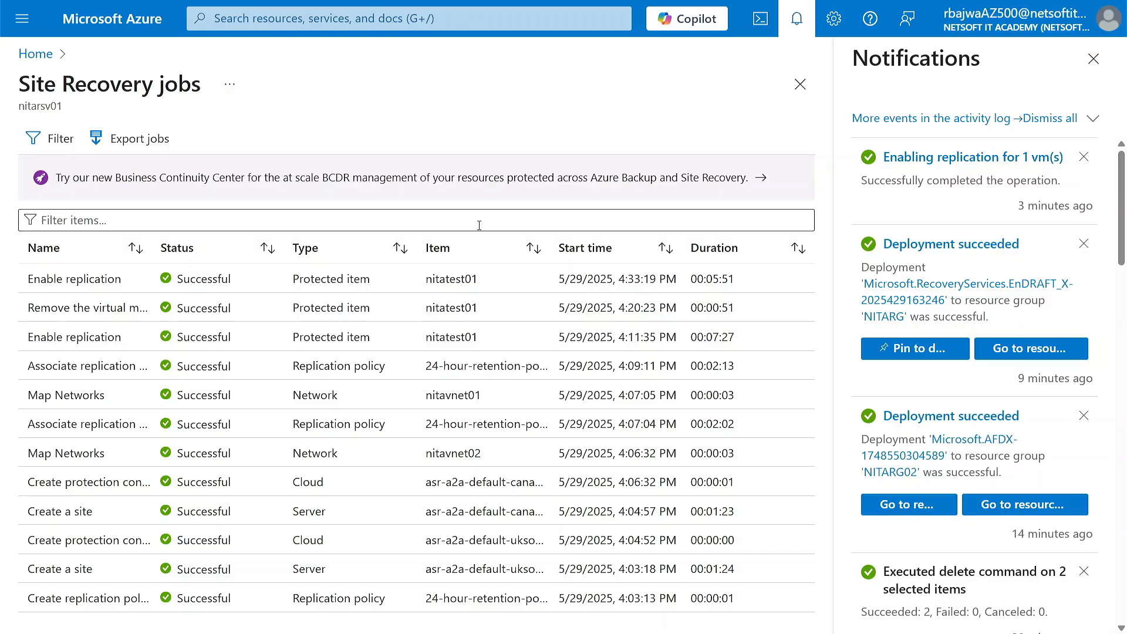
left_click(1094, 59)
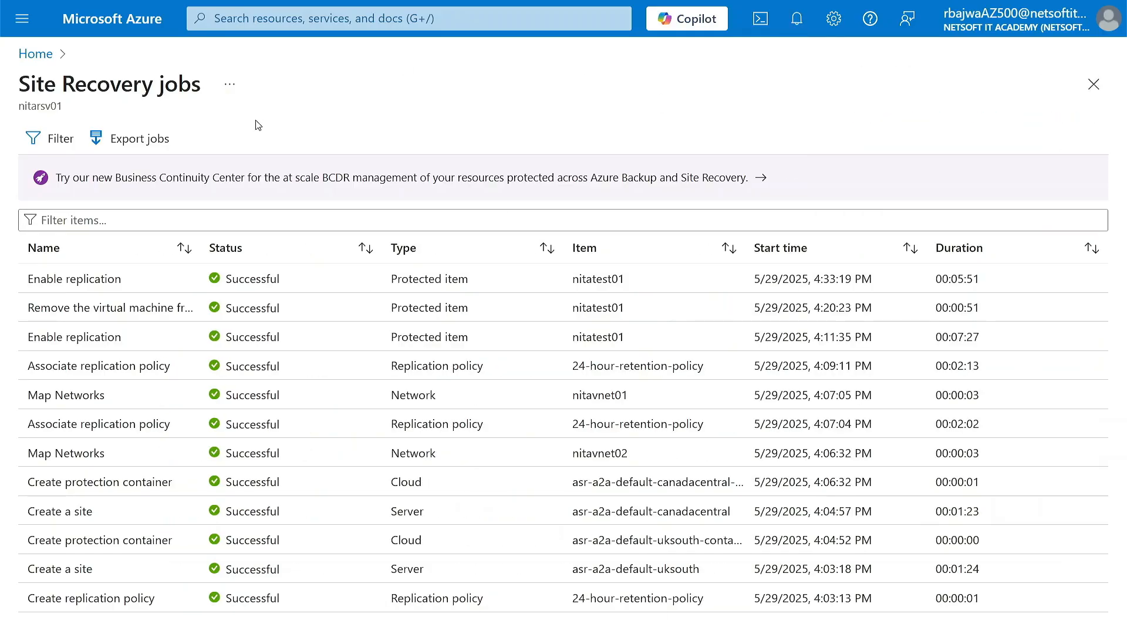
From the Business Continuity Center, open the NITATEST01 replicated item in the nitarsv01 vault and view its compute settings
left_click(199, 22)
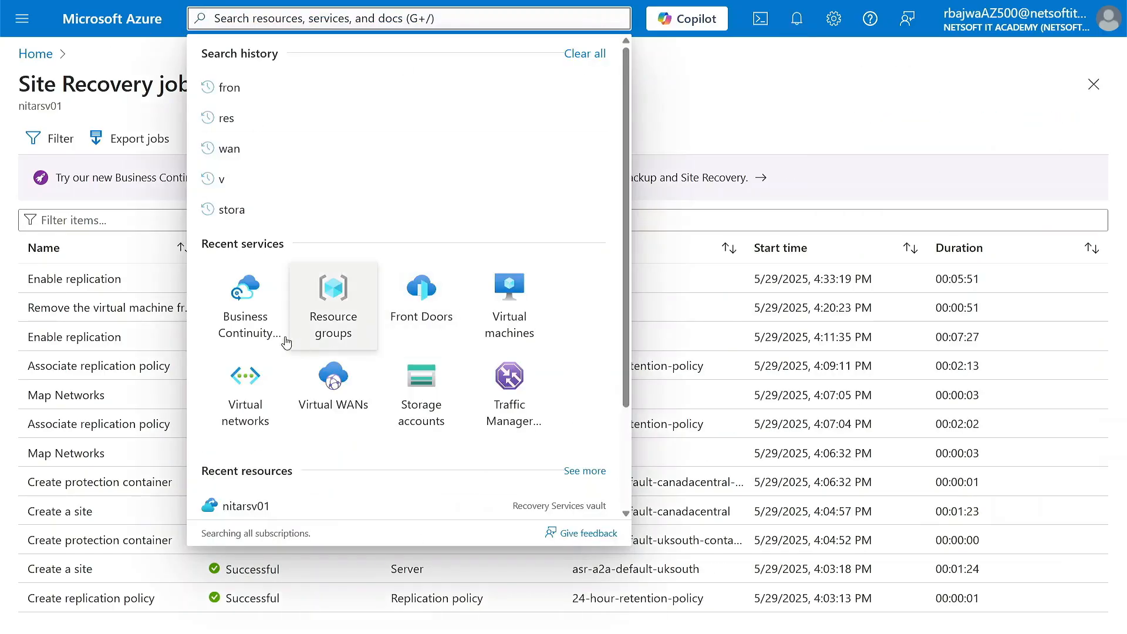
left_click(249, 302)
left_click(73, 408)
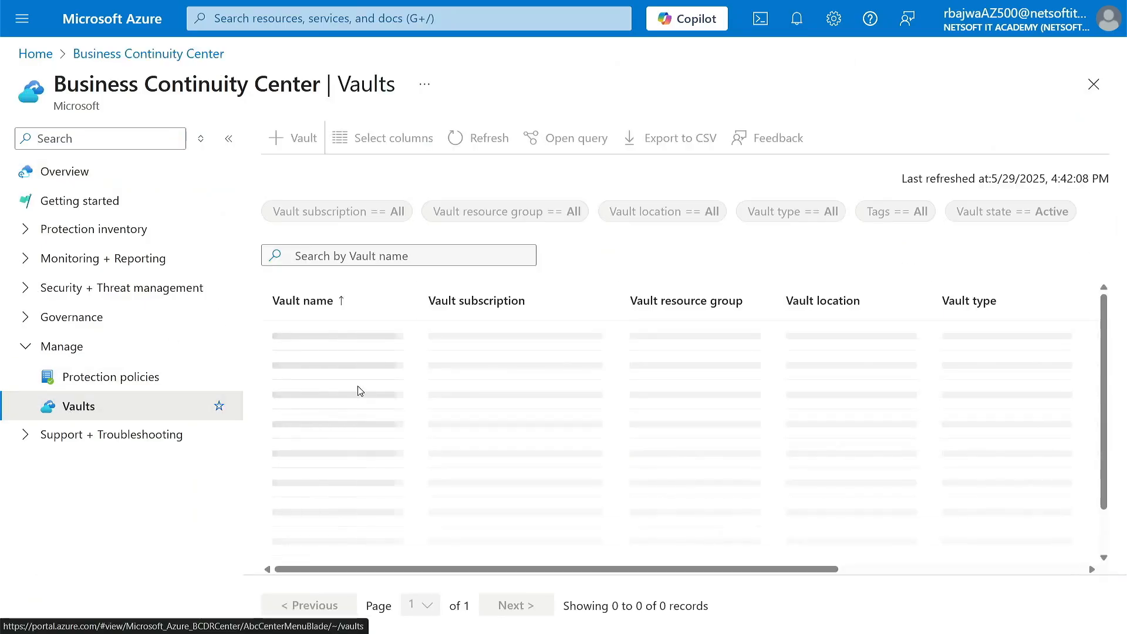
left_click(301, 372)
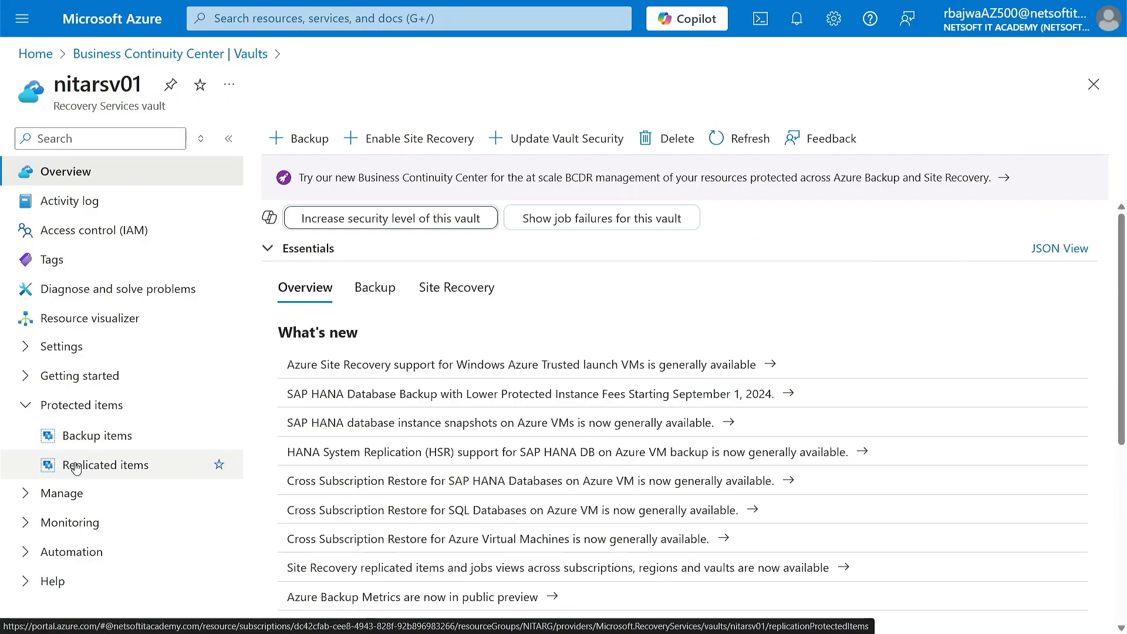
left_click(113, 471)
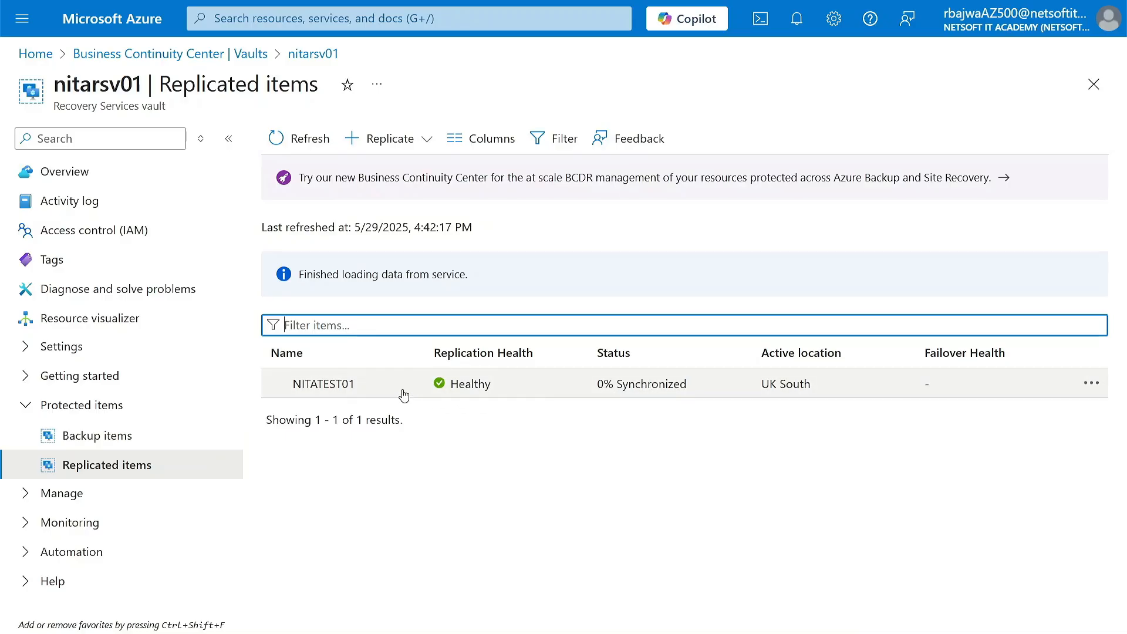
left_click(327, 383)
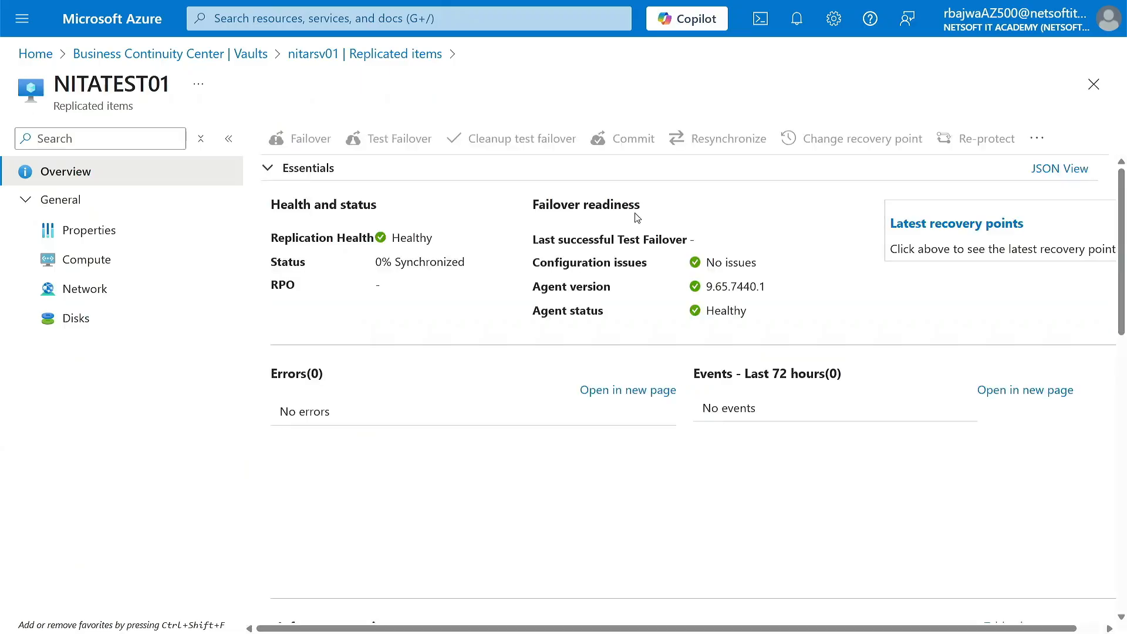
left_click(68, 264)
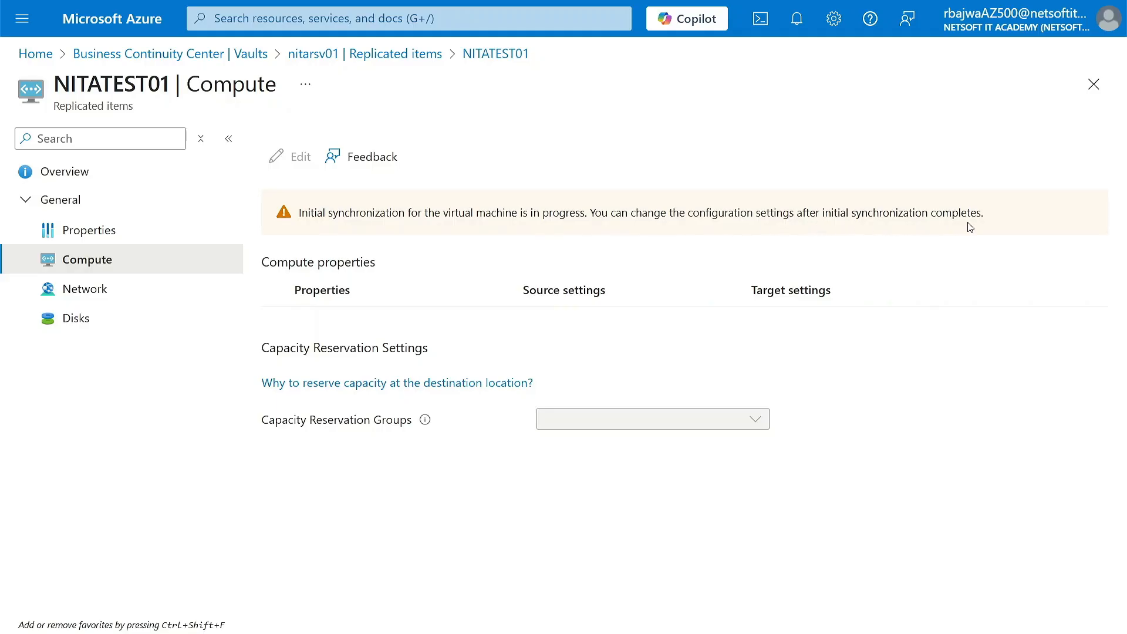
Open the NITARG resource group and check its resources for the items created by the replication
left_click(327, 18)
left_click(323, 305)
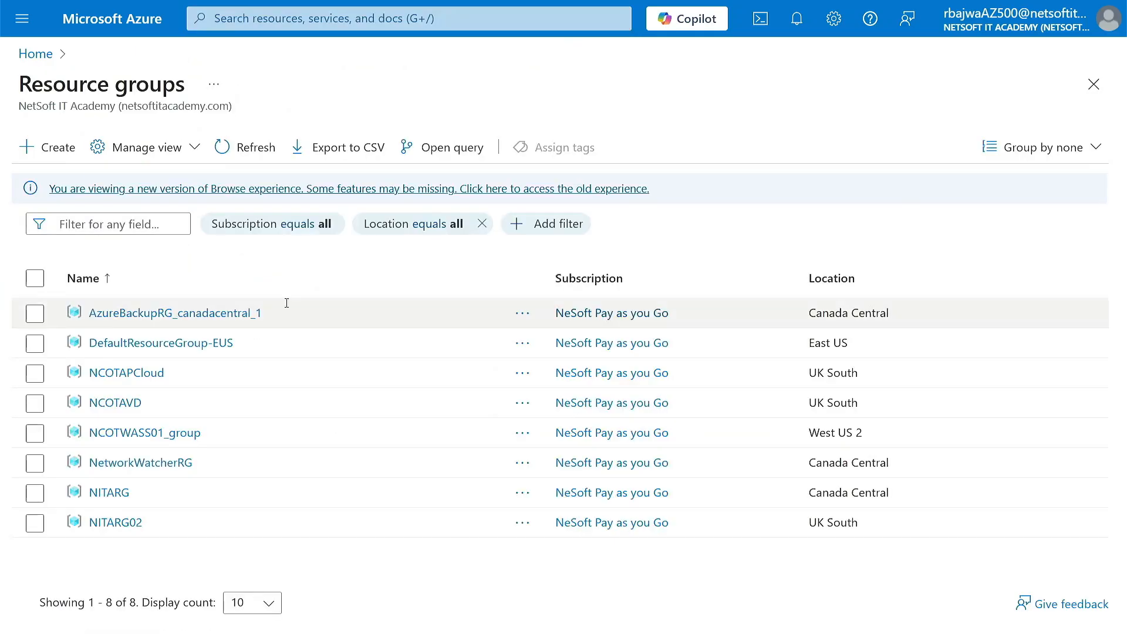
left_click(103, 493)
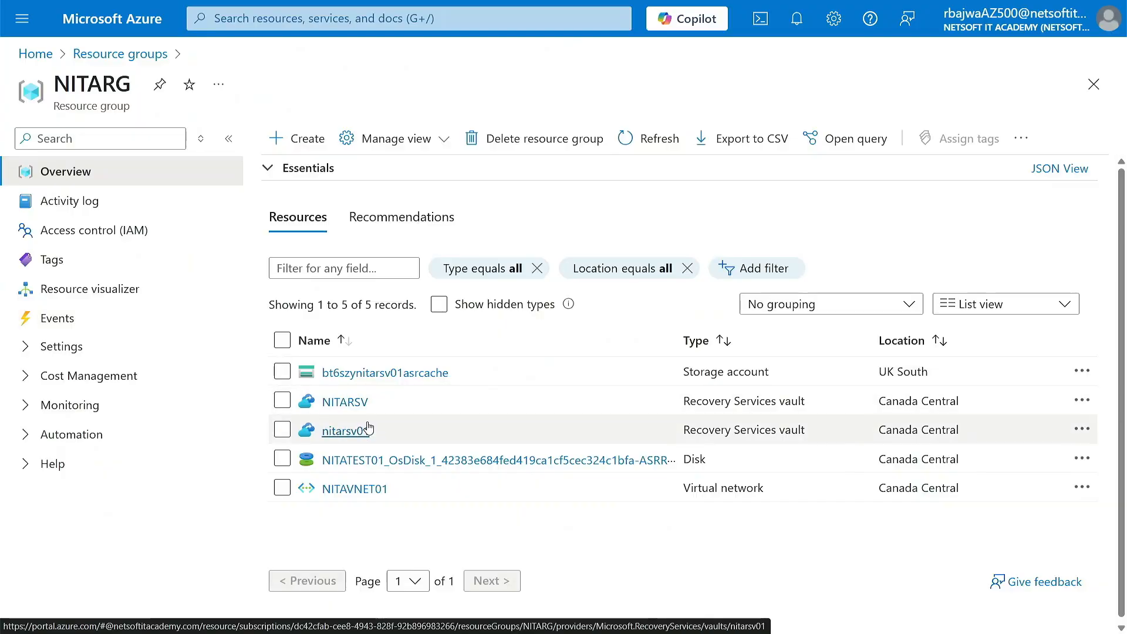
left_click(652, 139)
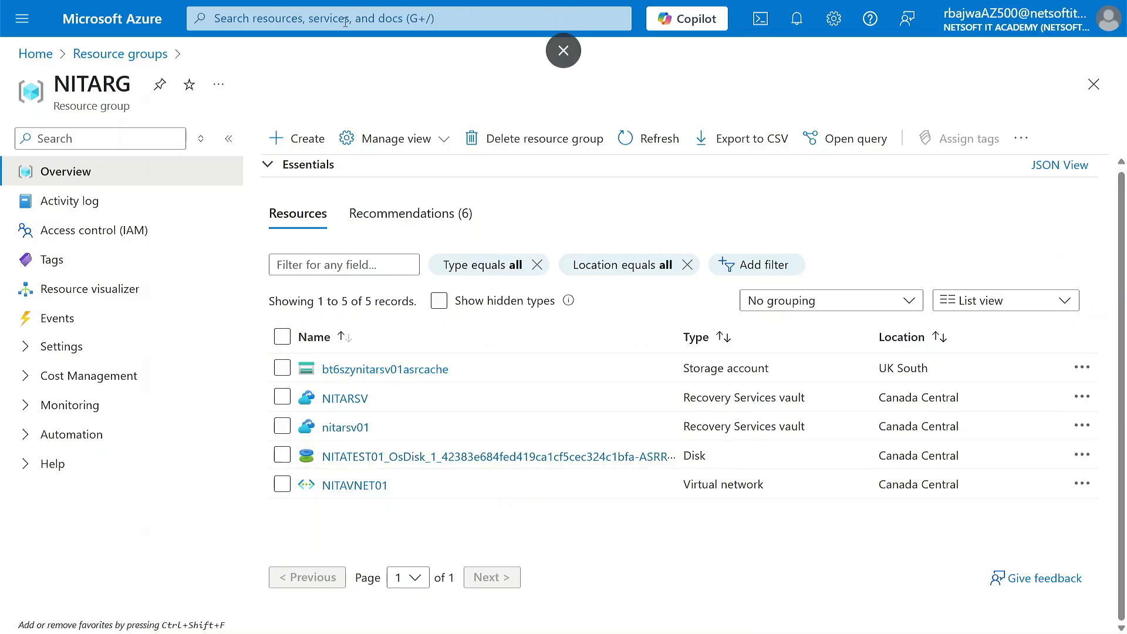
Check the virtual machines list for the location and status of NITATEST01
left_click(563, 18)
left_click(506, 302)
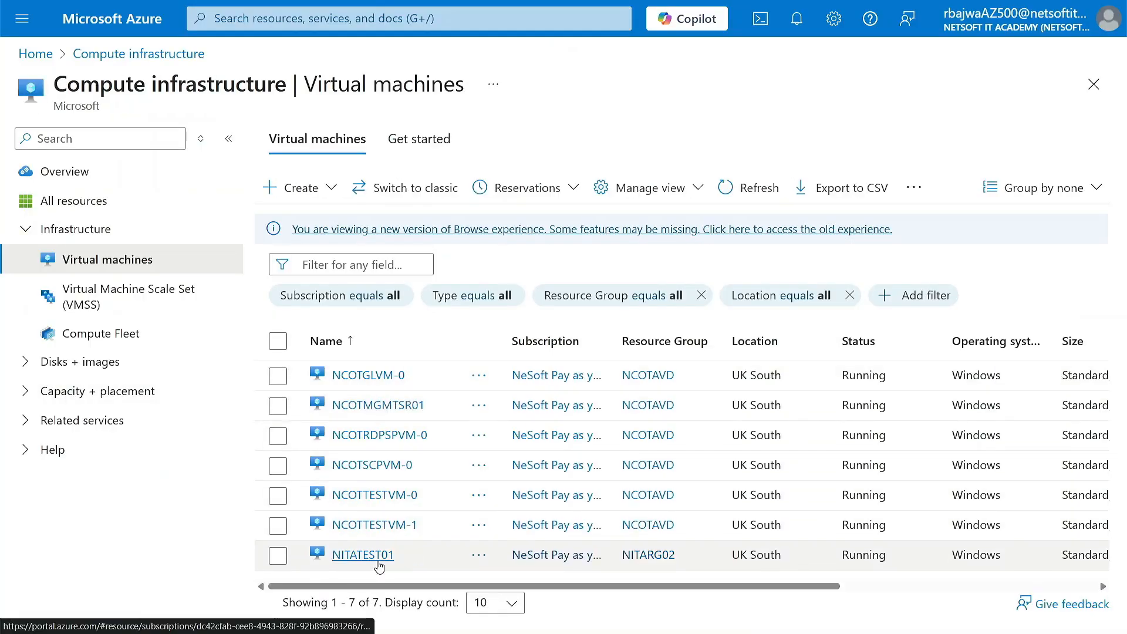
scroll(378, 567, "right", 3)
scroll(375, 564, "left", 3)
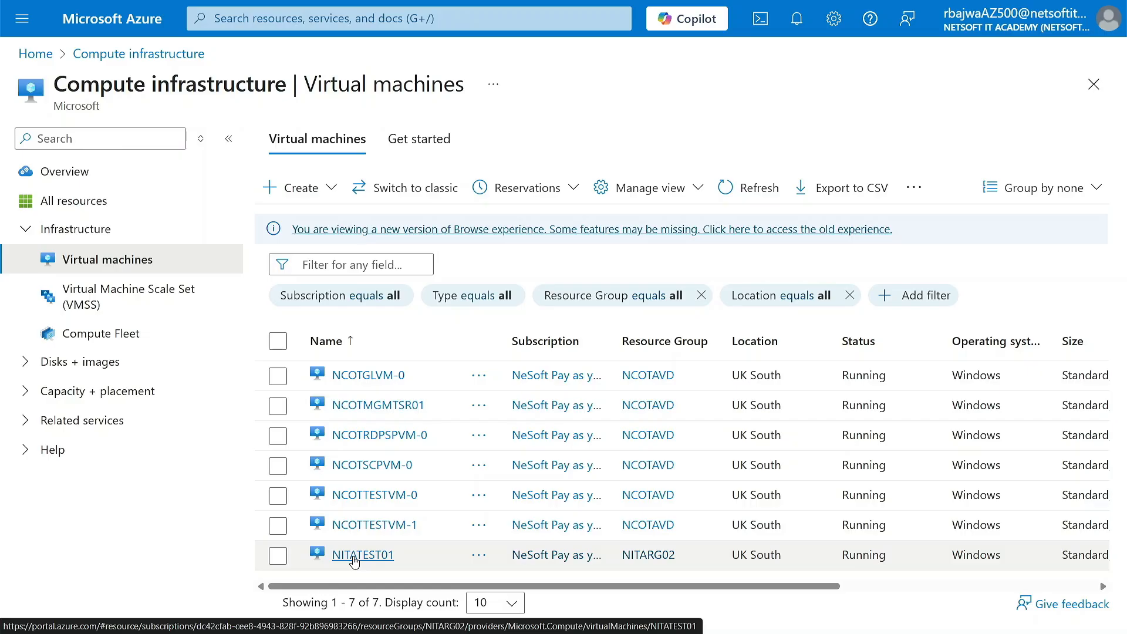
left_click(354, 556)
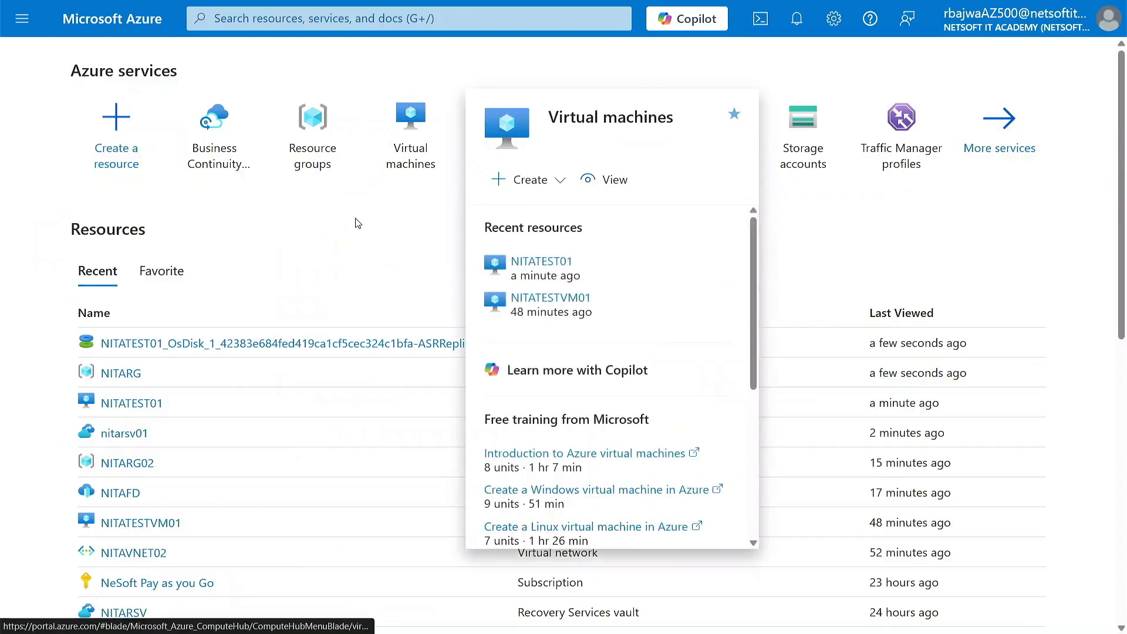
Return to the nitarsv01 vault's replicated items and open the NITATEST01 overview
left_click(243, 155)
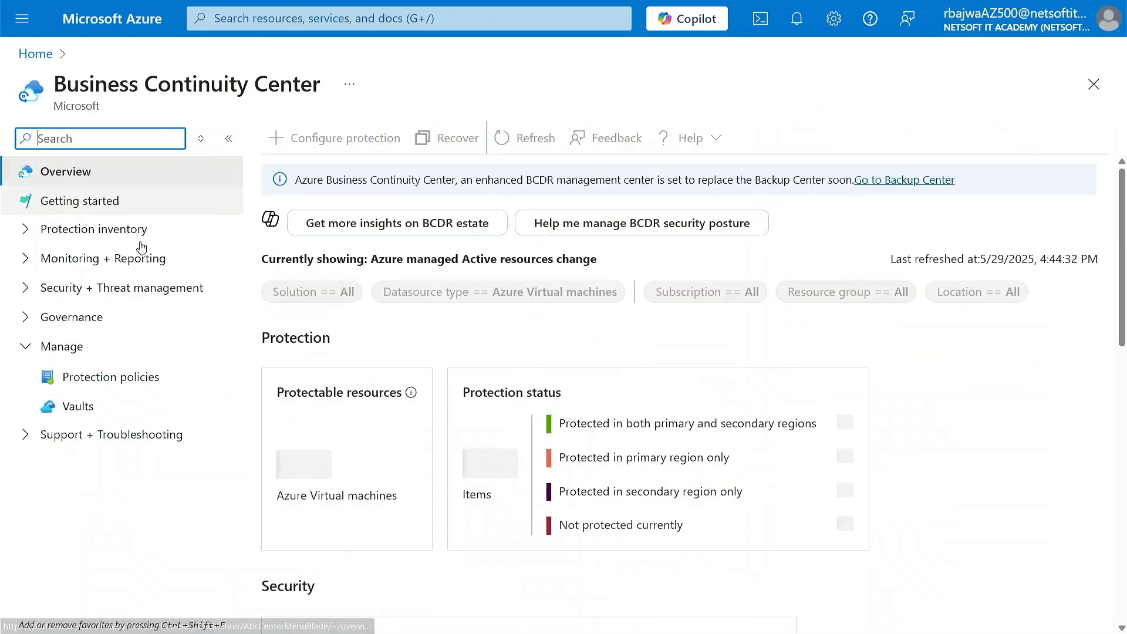
left_click(76, 406)
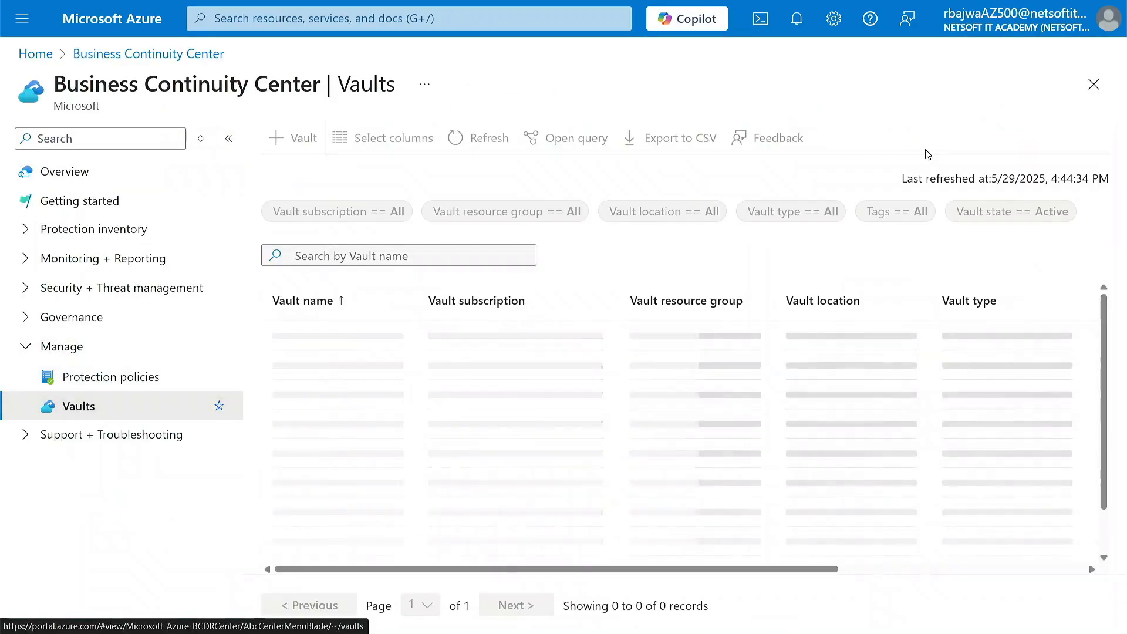
left_click(311, 373)
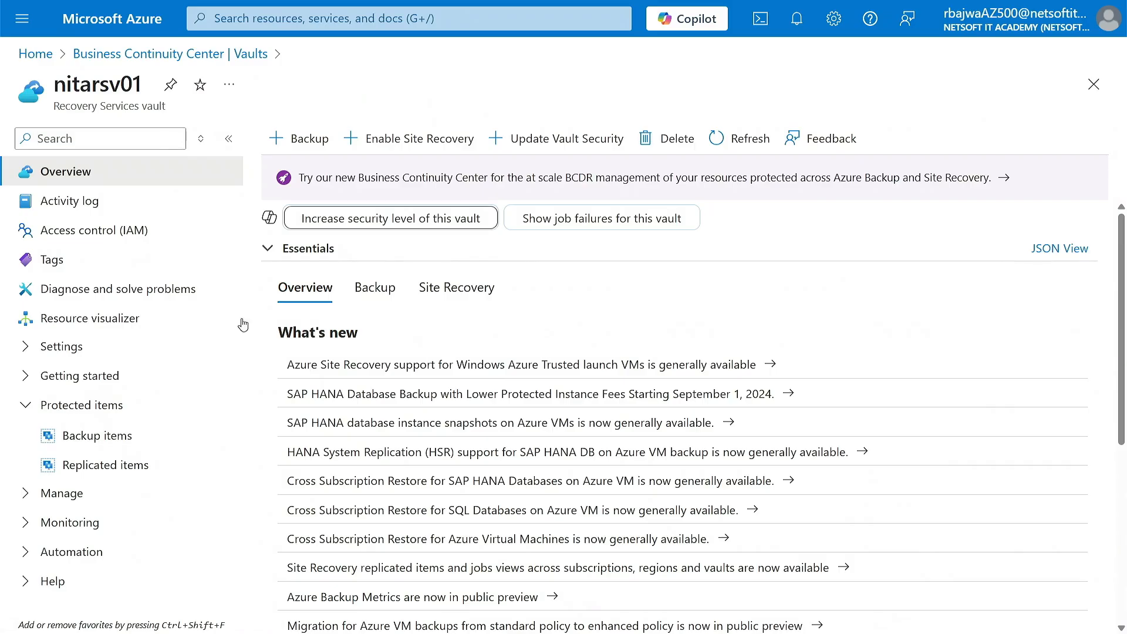
left_click(85, 467)
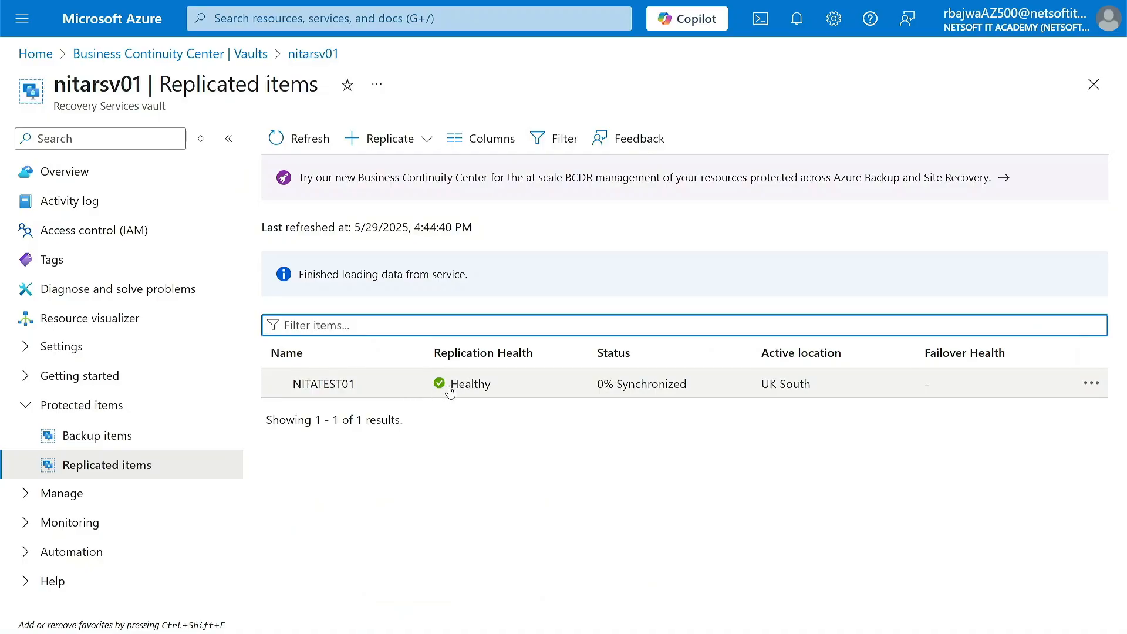
left_click(450, 388)
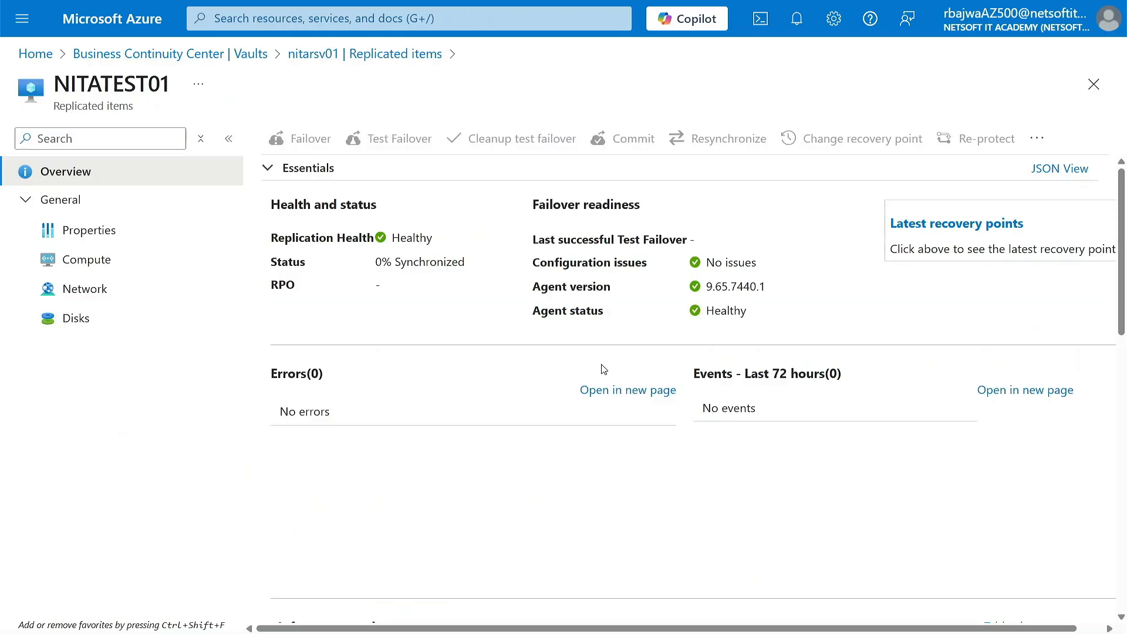
Disable replication for NITATEST01 and return to the portal home page
left_click(1033, 141)
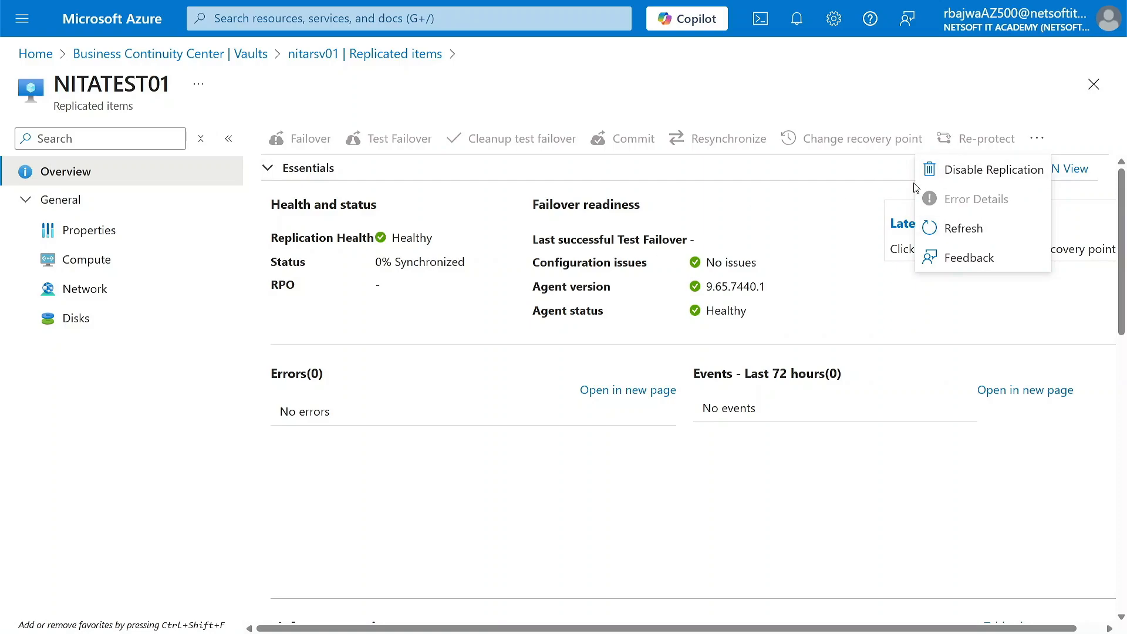
left_click(977, 170)
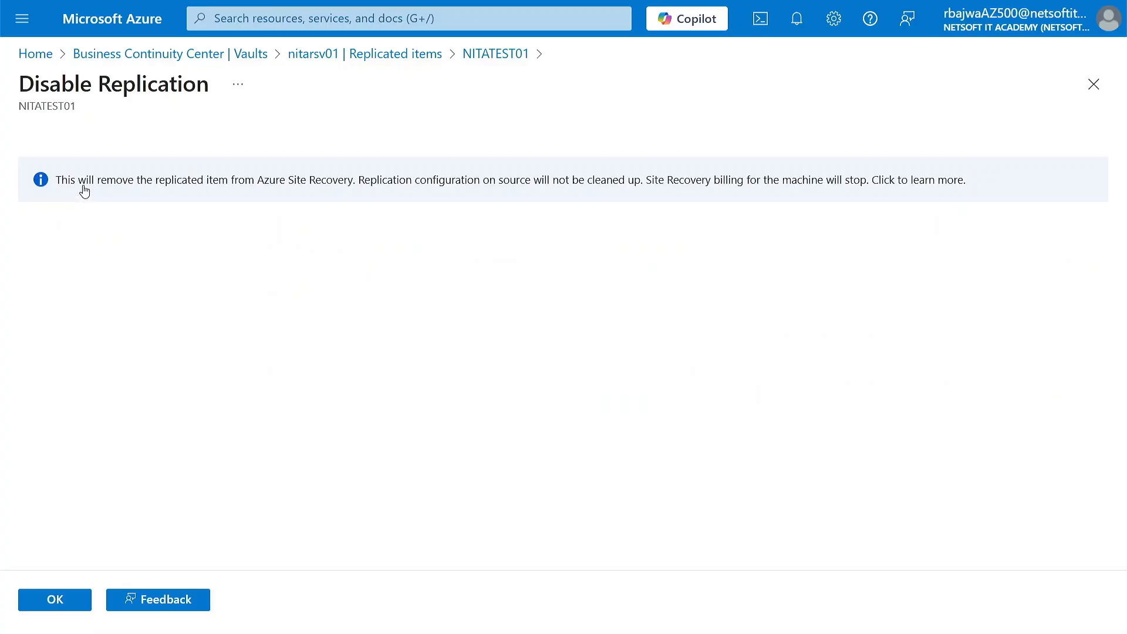
left_click(65, 603)
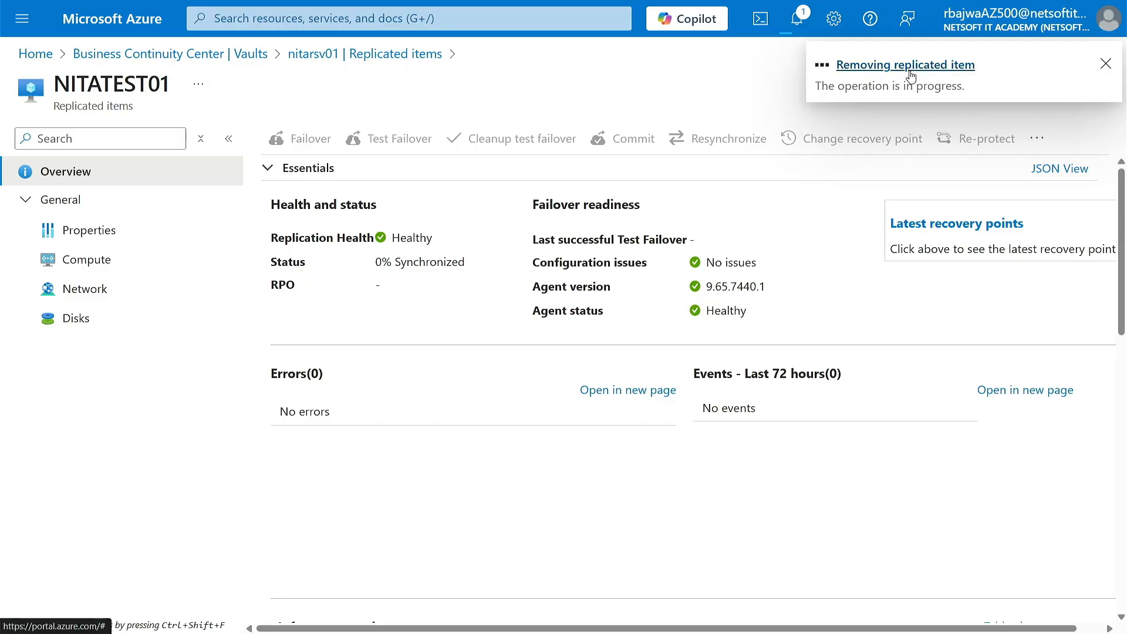
left_click(132, 24)
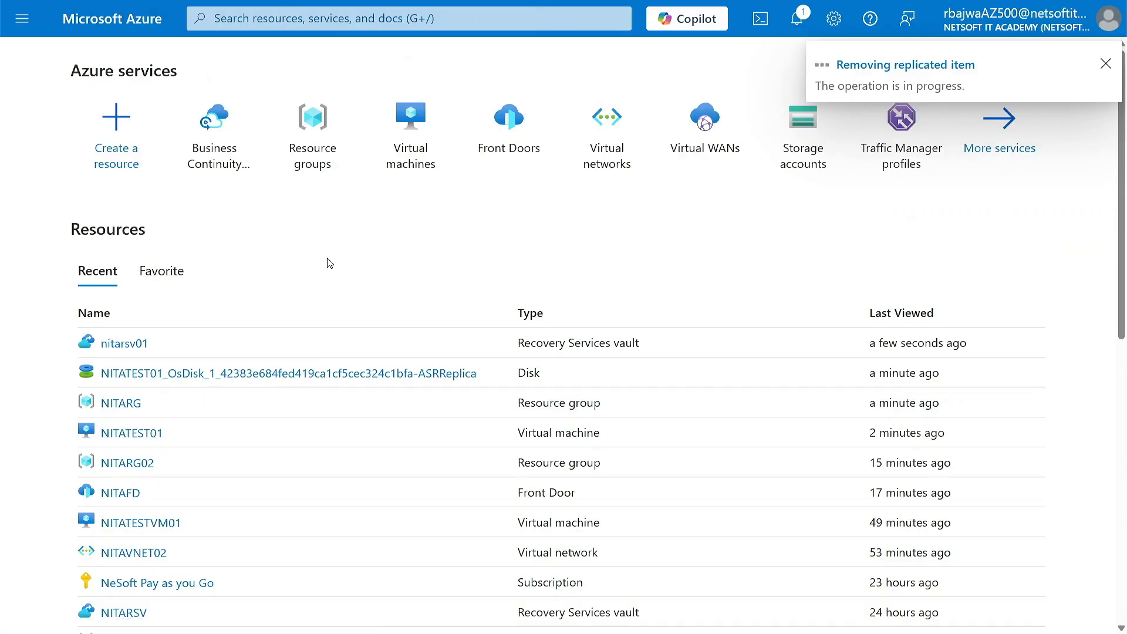